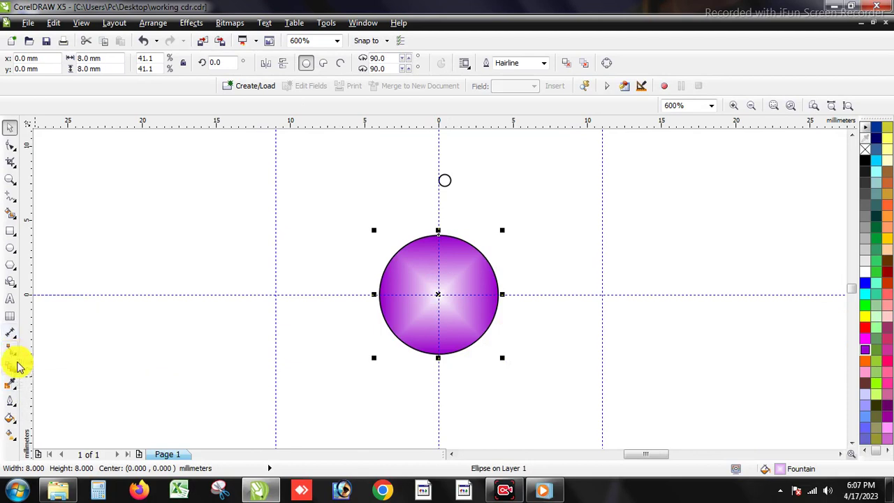
# Add a one-step outside contour to the purple circle with an offset of 1.5 mm.
pyautogui.click(14, 368)
pyautogui.click(50, 381)
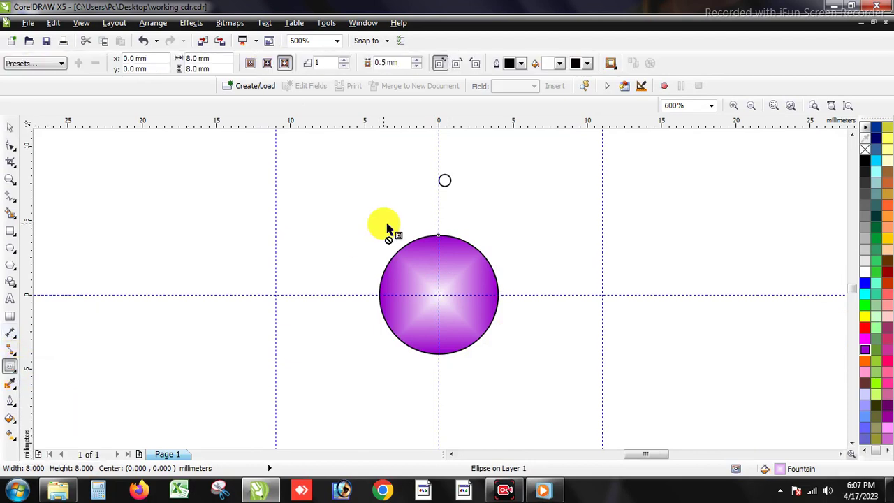
pyautogui.write('1.5')
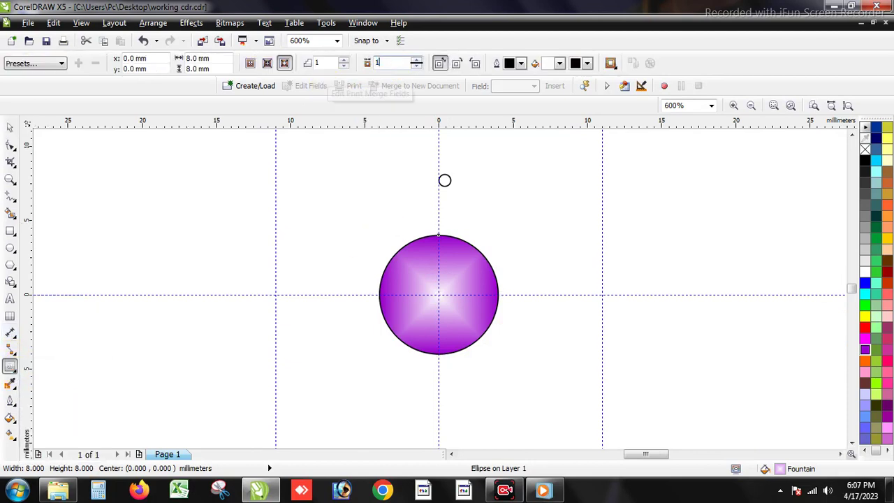
pyautogui.click(283, 63)
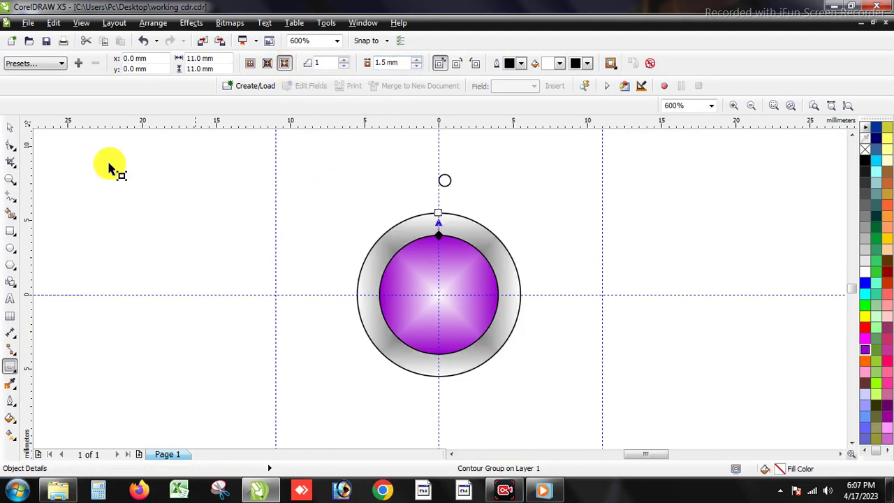
pyautogui.click(9, 132)
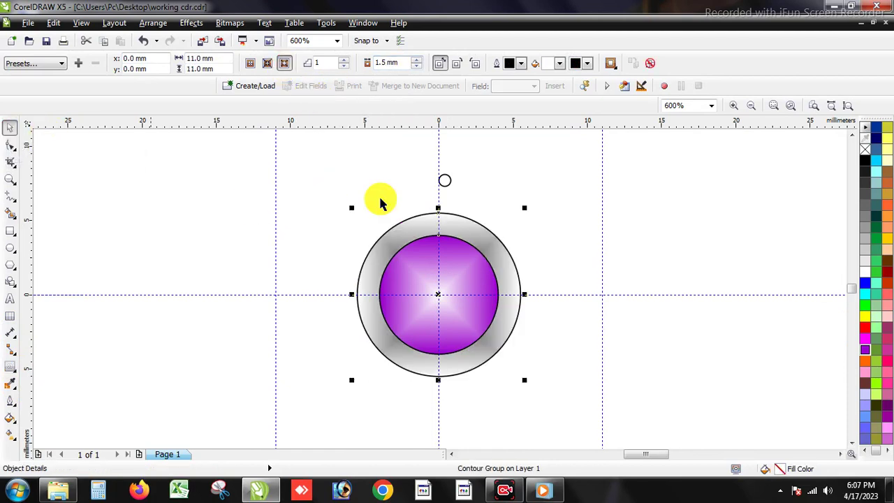
# Set the contour ring's outline colour to dark brown and its fountain fill end colour to white.
pyautogui.click(522, 63)
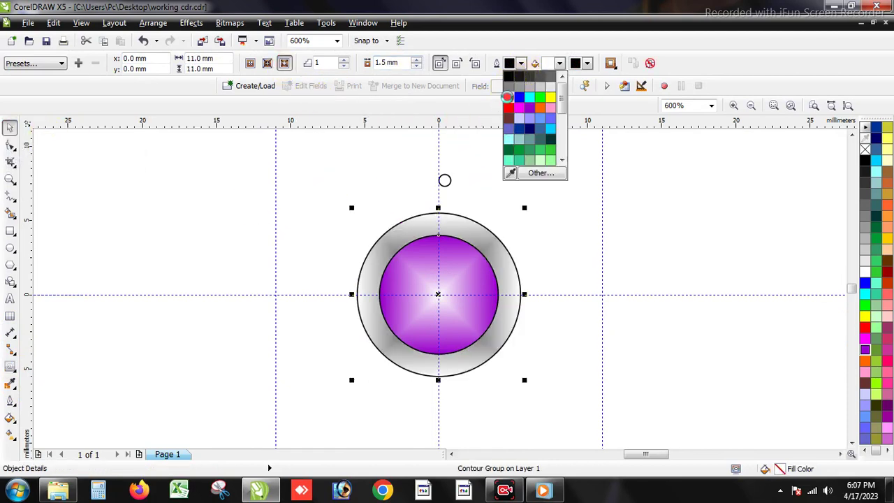
pyautogui.click(507, 97)
pyautogui.click(520, 64)
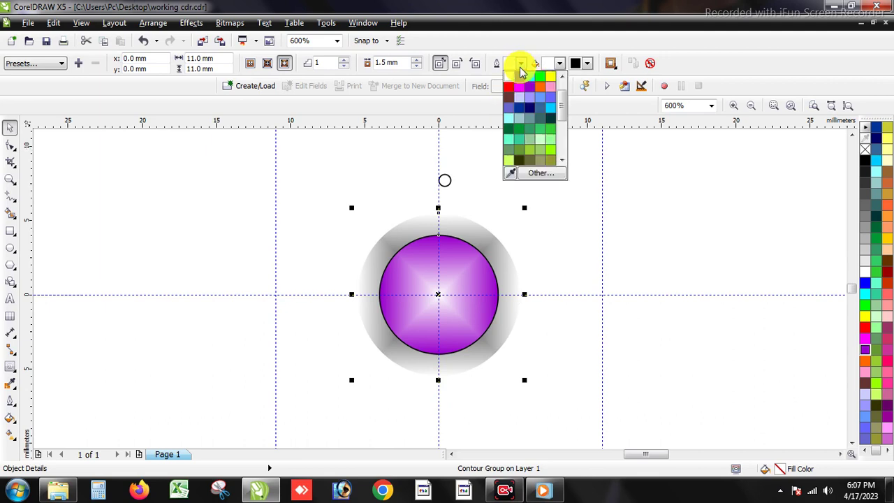
pyautogui.click(509, 102)
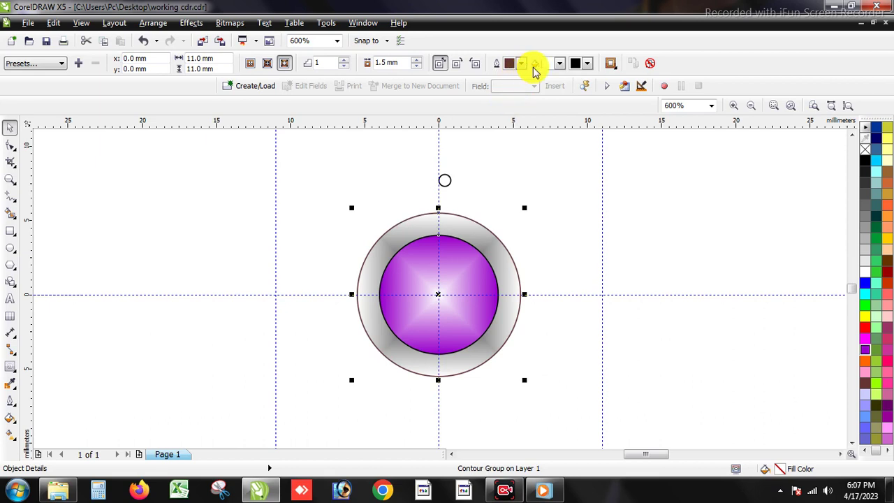
pyautogui.click(588, 64)
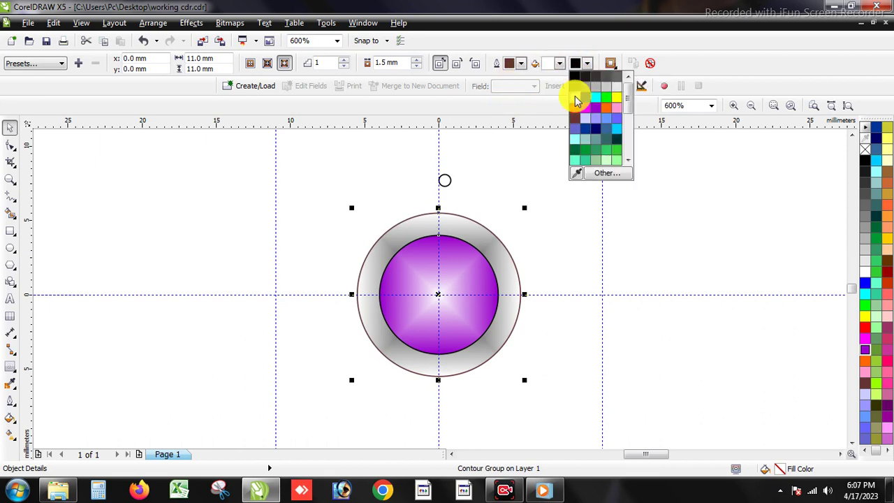
pyautogui.click(575, 97)
pyautogui.click(525, 225)
# Break the contour group apart so the outer ring is separate from the purple circle.
pyautogui.scroll(-2, 517, 241)
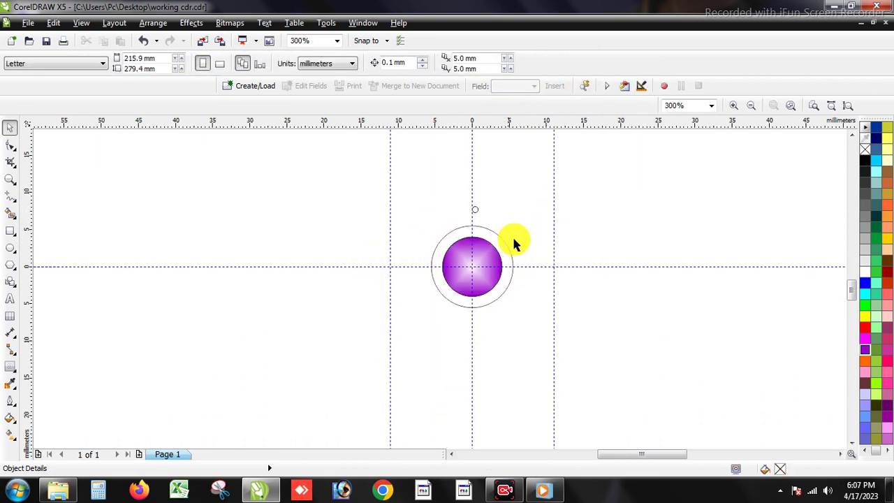
pyautogui.scroll(4, 493, 230)
pyautogui.click(489, 233)
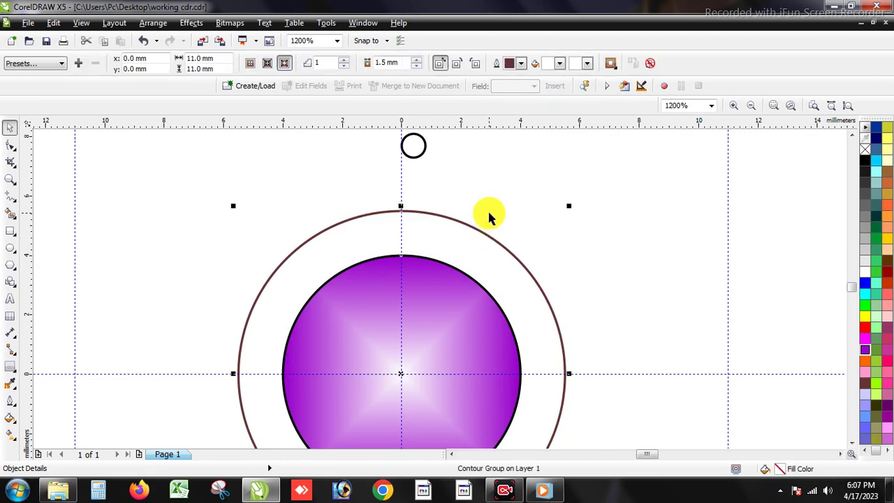
pyautogui.hotkey('ctrl', 'k')
pyautogui.click(583, 200)
pyautogui.scroll(-1, 488, 241)
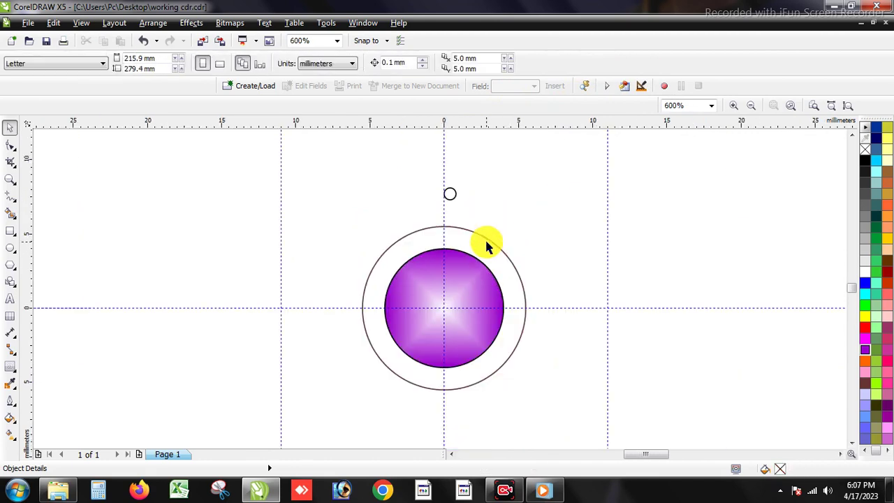
# Add another one-step outside contour to the purple circle with an offset of 0.8 mm.
pyautogui.click(489, 240)
pyautogui.click(509, 278)
pyautogui.scroll(1, 503, 276)
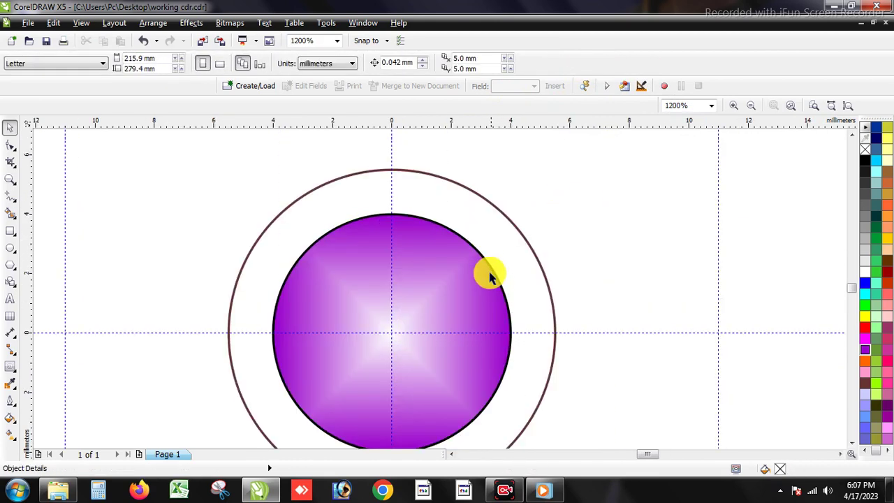
pyautogui.click(491, 273)
pyautogui.click(14, 367)
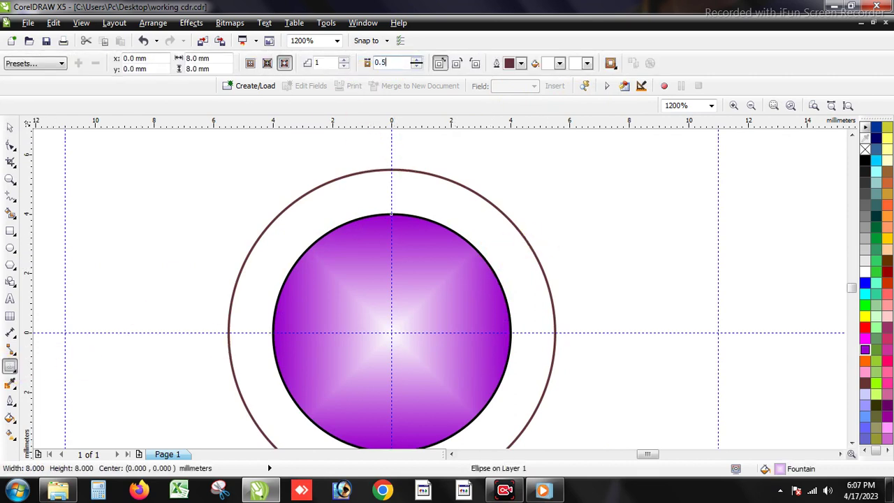
pyautogui.click(284, 62)
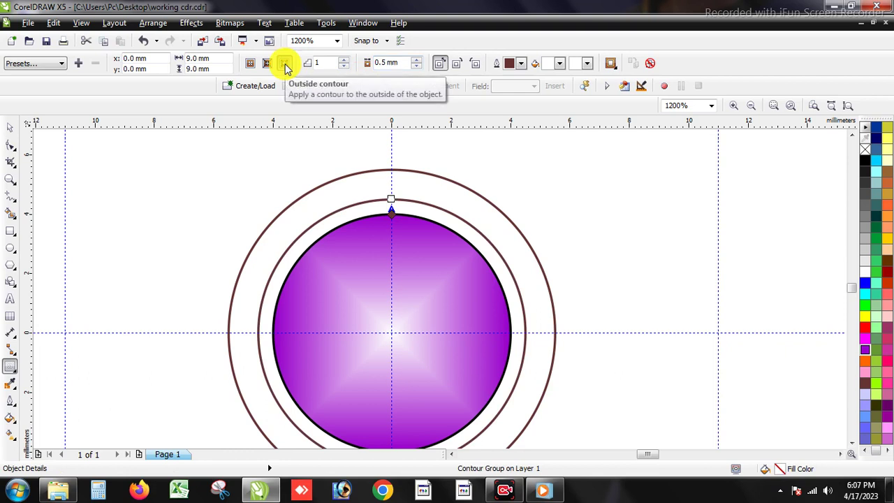
pyautogui.click(399, 65)
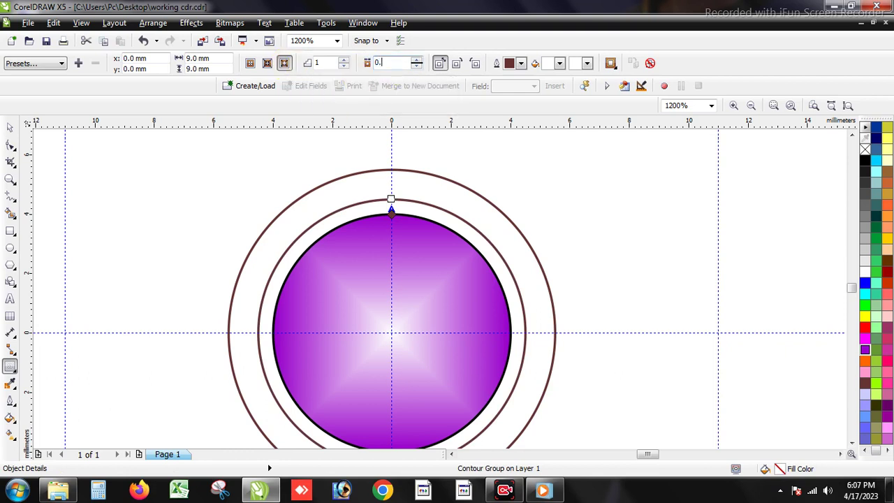
pyautogui.press('Return')
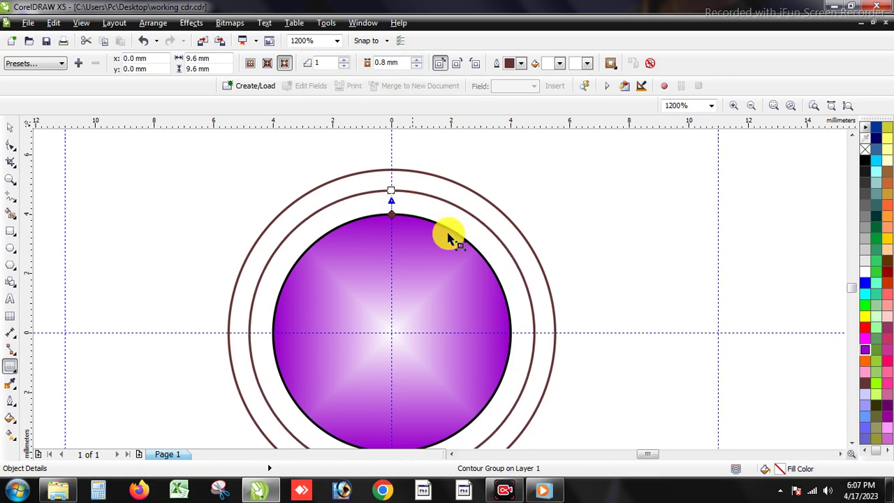
pyautogui.click(10, 130)
pyautogui.press('F3')
# Break the inner contour group apart so the middle ring is separate from the purple circle.
pyautogui.click(451, 259)
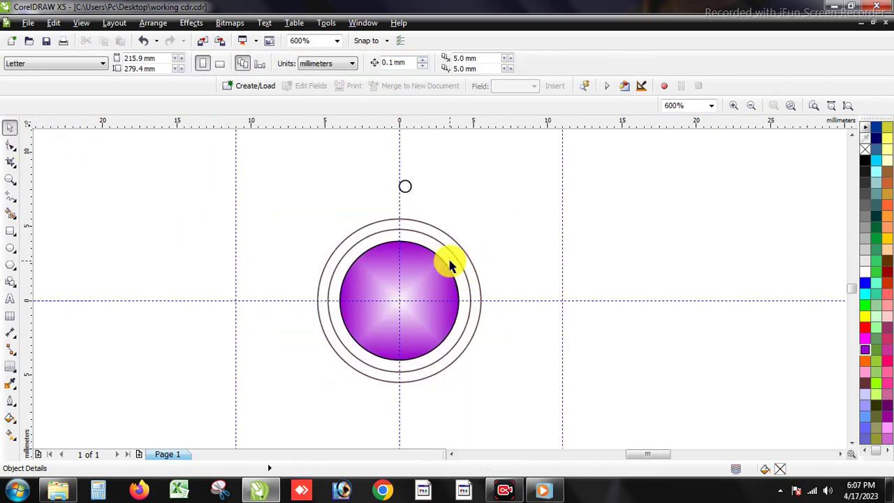
pyautogui.click(455, 258)
pyautogui.hotkey('ctrl', 'k')
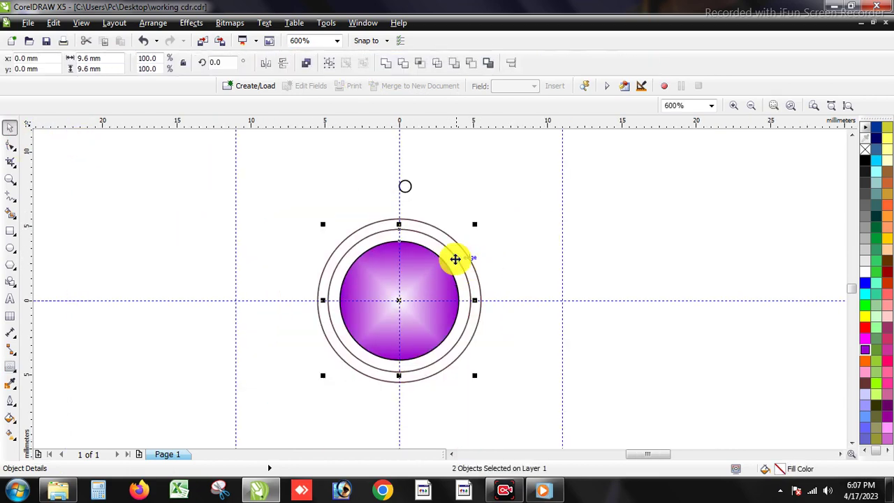
pyautogui.click(588, 275)
pyautogui.scroll(-1, 451, 215)
pyautogui.scroll(1, 427, 199)
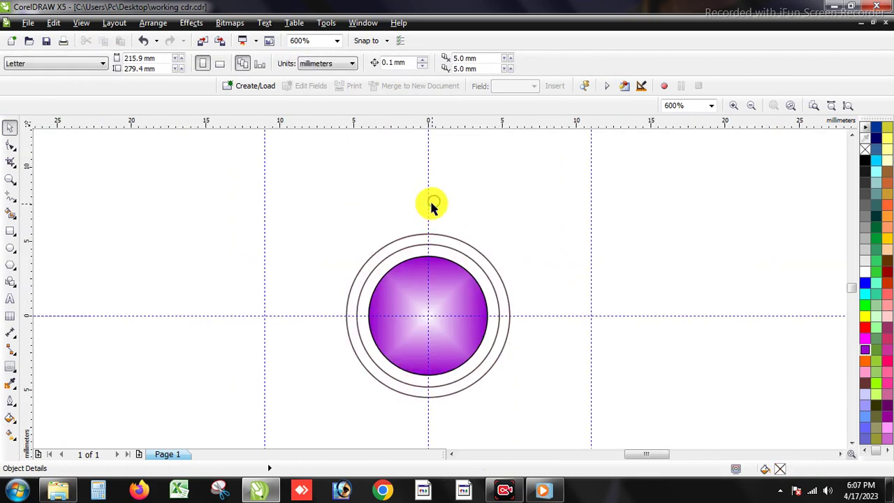
# Move the small 0.8 mm circle onto the top of the middle ring, centred at x 0, y 4.8 mm.
pyautogui.click(431, 205)
pyautogui.scroll(1, 433, 221)
pyautogui.moveTo(433, 185); pyautogui.dragTo(421, 274)
pyautogui.scroll(2, 426, 265)
pyautogui.scroll(-1, 419, 245)
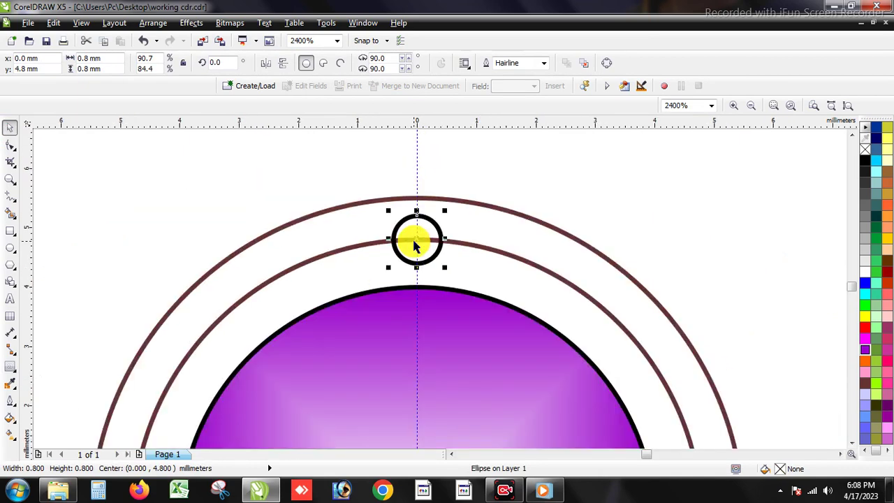
pyautogui.scroll(1, 425, 248)
pyautogui.scroll(-1, 419, 247)
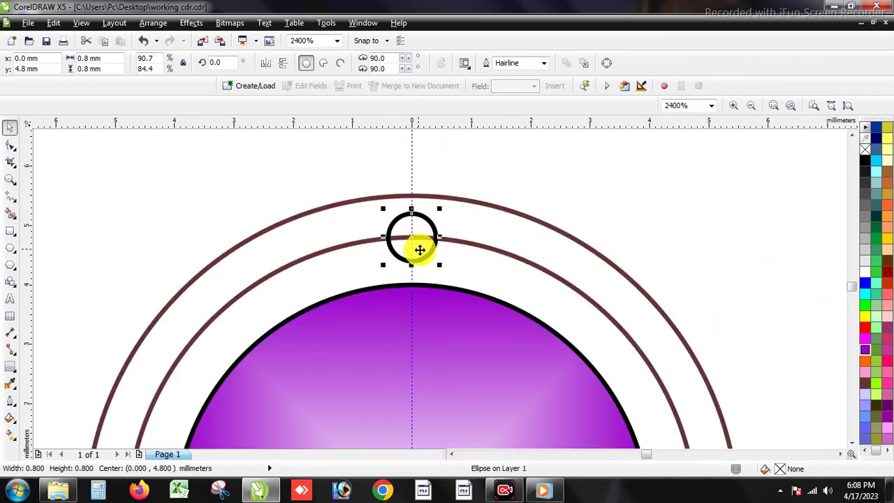
pyautogui.scroll(1, 379, 224)
pyautogui.scroll(-1, 414, 255)
pyautogui.scroll(-1, 335, 203)
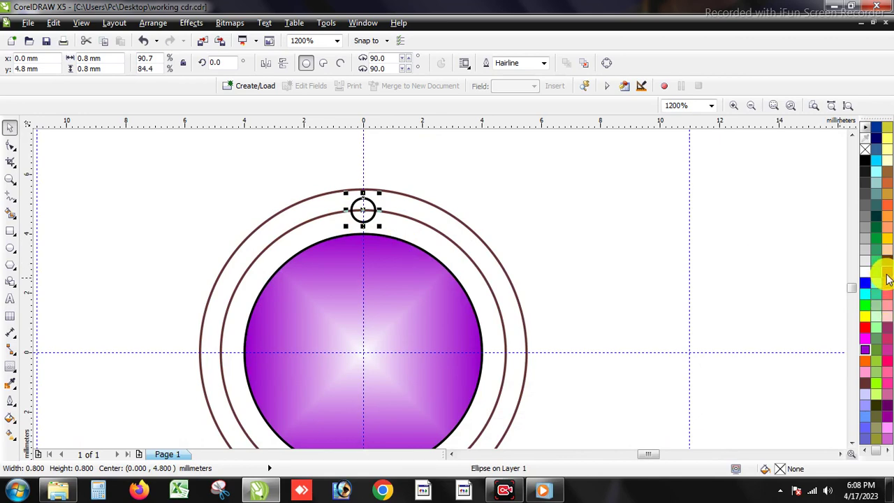
# Fill the small circle with red and apply a Square fountain fill from red to white.
pyautogui.click(865, 327)
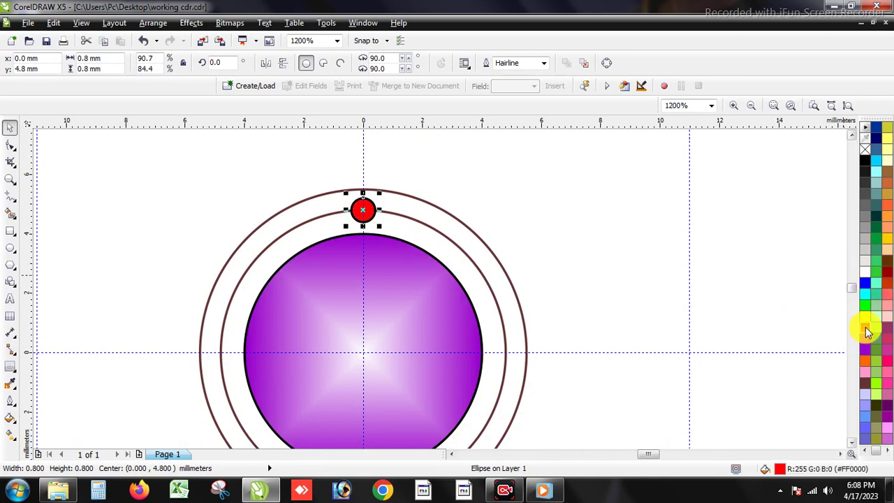
pyautogui.press('F11')
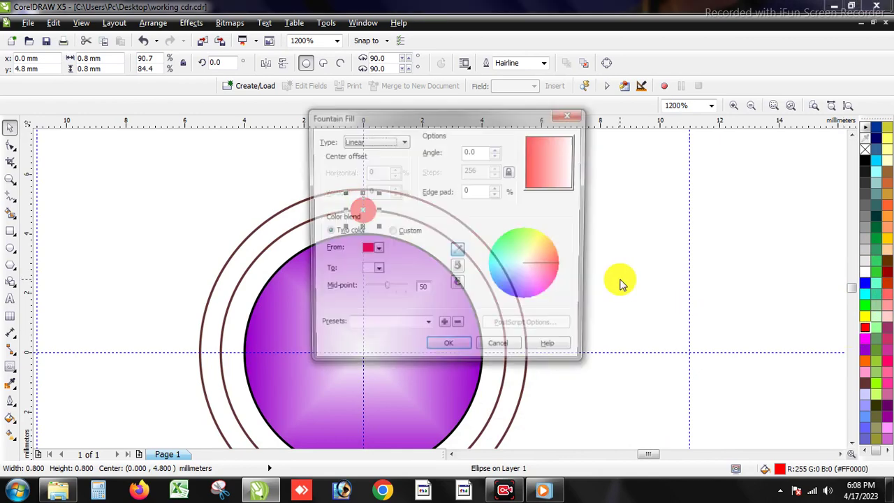
pyautogui.click(403, 140)
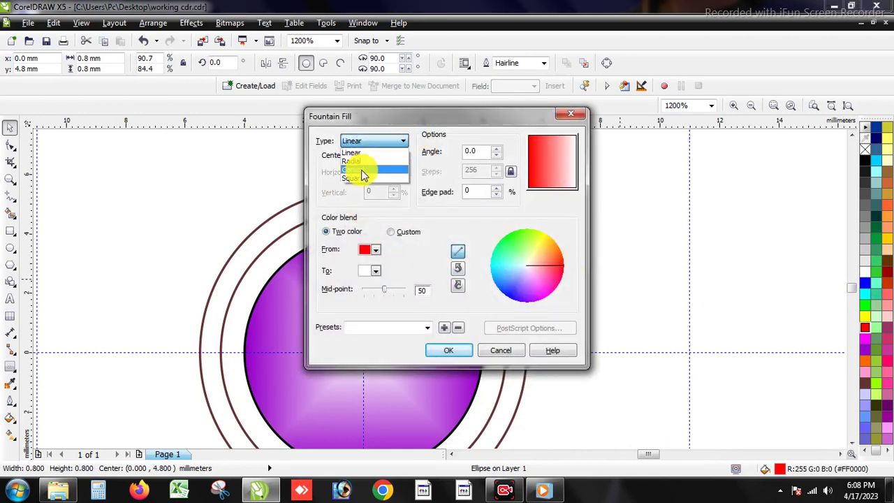
pyautogui.click(362, 183)
pyautogui.click(448, 350)
pyautogui.click(485, 244)
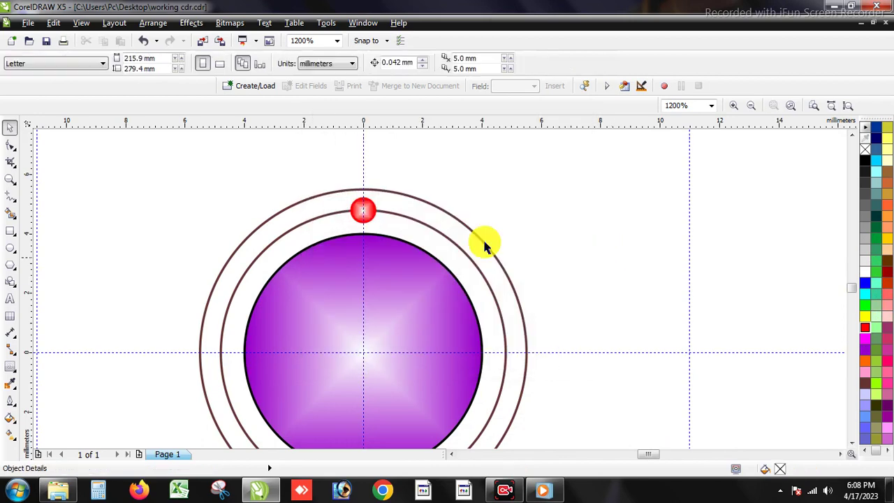
# Place a copy of the small red circle where the middle ring meets the horizontal guideline, at x 4.8, y 0 mm.
pyautogui.scroll(2, 400, 230)
pyautogui.scroll(-2, 399, 231)
pyautogui.click(359, 195)
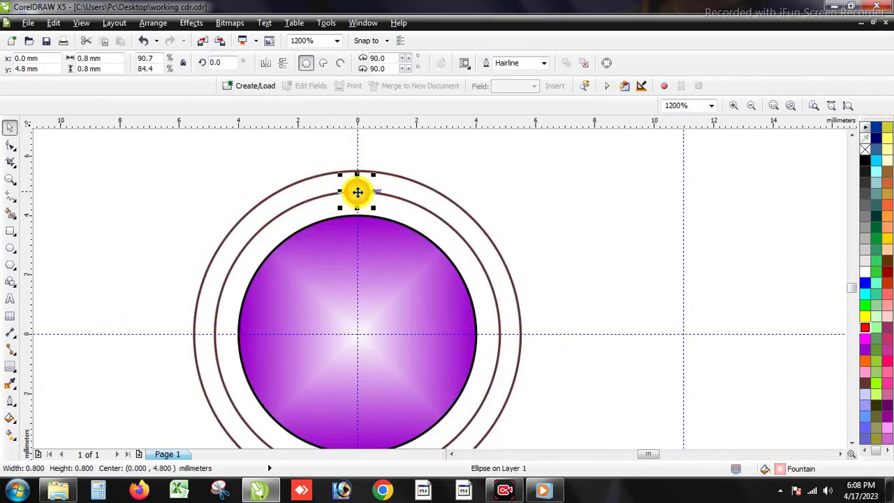
pyautogui.moveTo(356, 189); pyautogui.dragTo(500, 333)
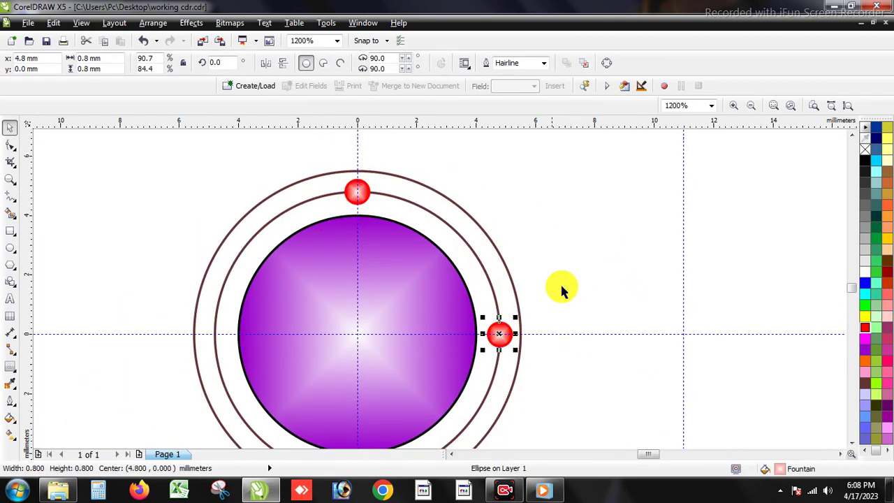
pyautogui.click(569, 276)
pyautogui.scroll(2, 519, 338)
pyautogui.click(509, 339)
pyautogui.scroll(-2, 519, 324)
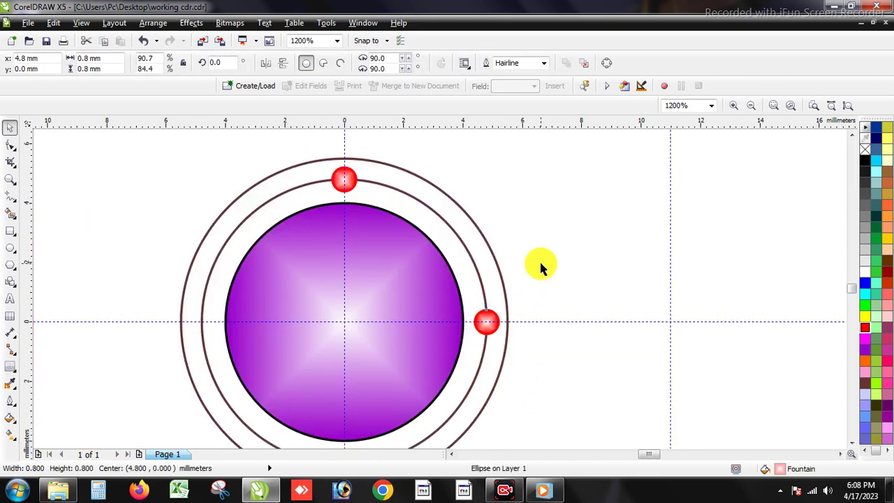
# Blend the top red circle into its copy on the horizontal guideline using 6 steps.
pyautogui.click(539, 259)
pyautogui.click(349, 183)
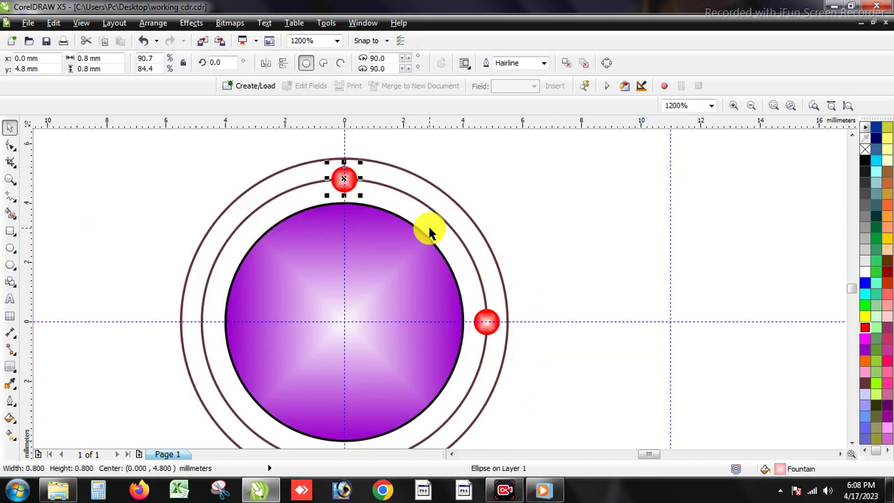
pyautogui.click(18, 376)
pyautogui.click(53, 368)
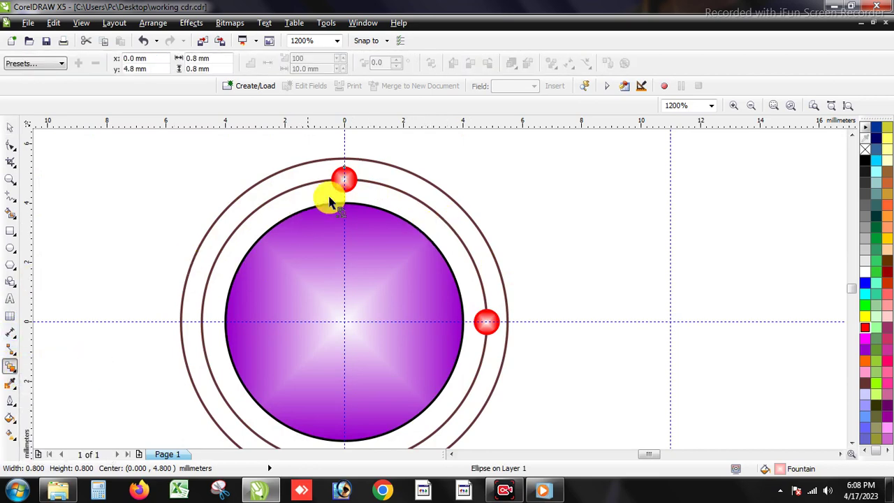
pyautogui.moveTo(349, 184); pyautogui.dragTo(486, 321)
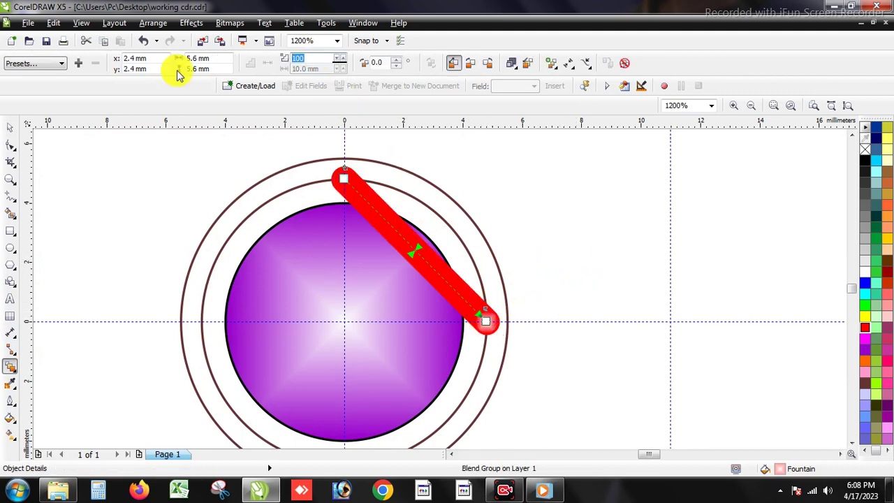
pyautogui.write('6')
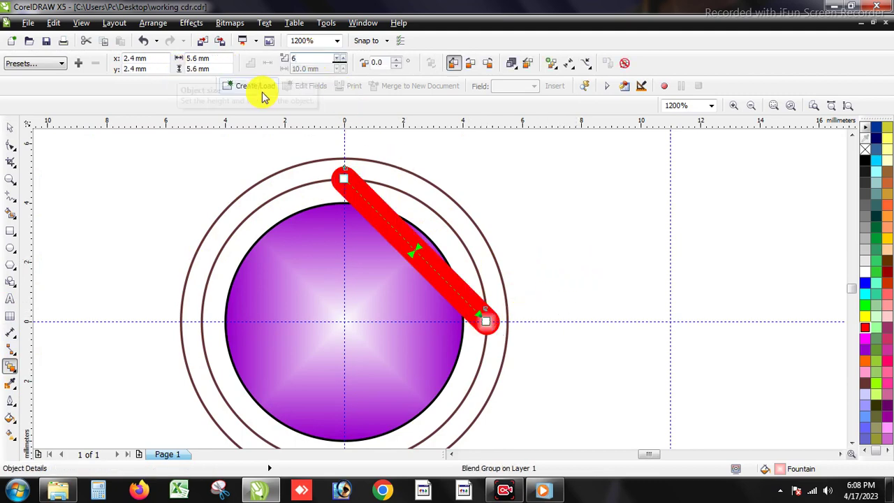
# Attach the blend of red circles to the middle ring as its new path.
pyautogui.click(588, 66)
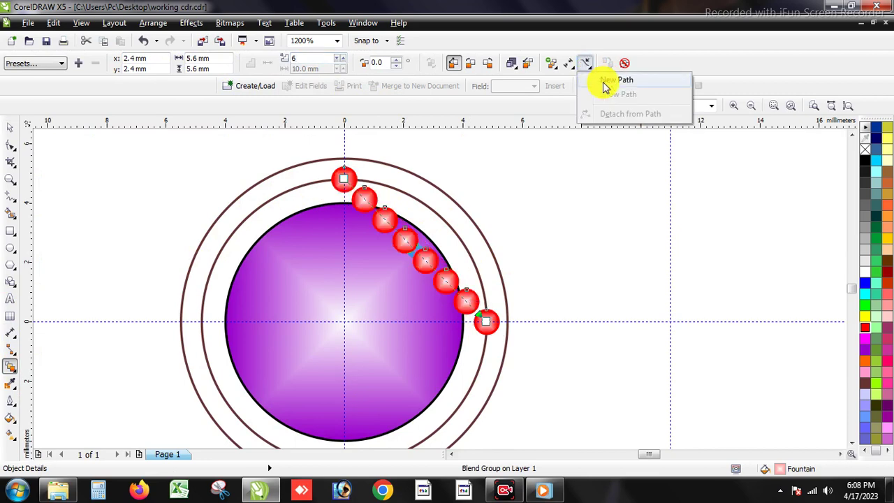
pyautogui.click(615, 81)
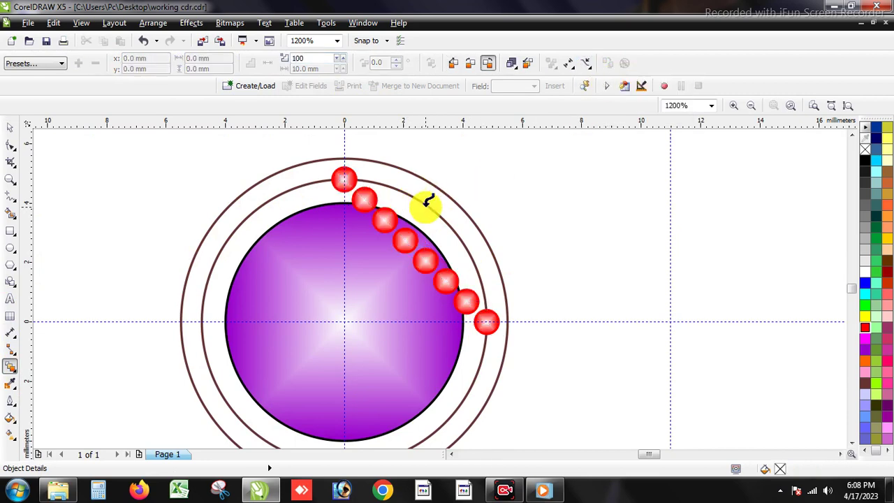
pyautogui.click(428, 201)
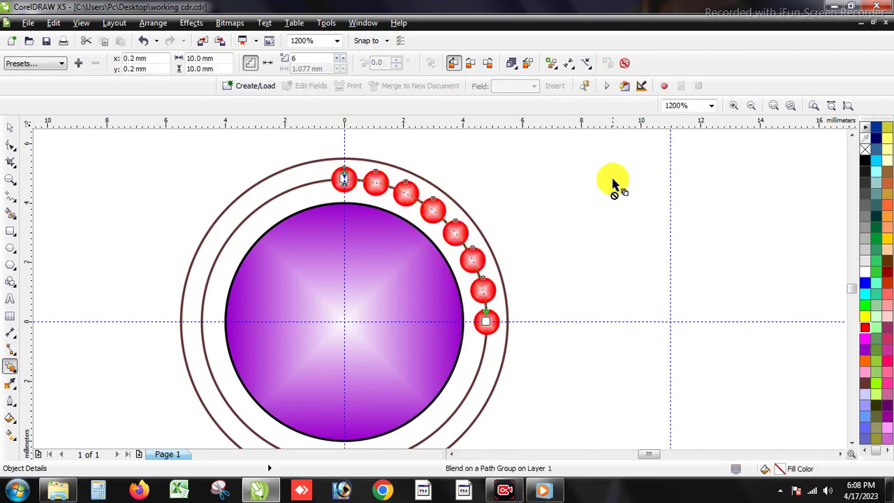
pyautogui.click(9, 133)
pyautogui.click(628, 230)
# Select the blend on the middle ring and break it apart from its path.
pyautogui.scroll(-1, 523, 296)
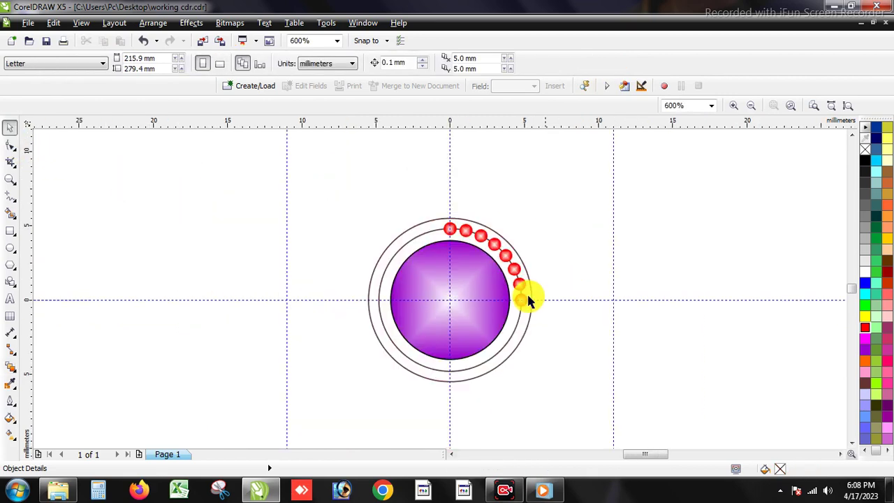
pyautogui.scroll(1, 525, 308)
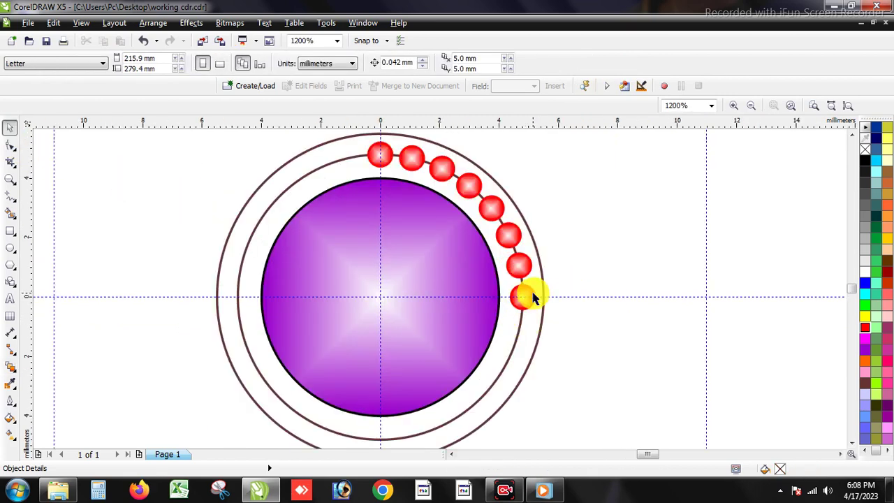
pyautogui.click(533, 298)
pyautogui.scroll(1, 524, 269)
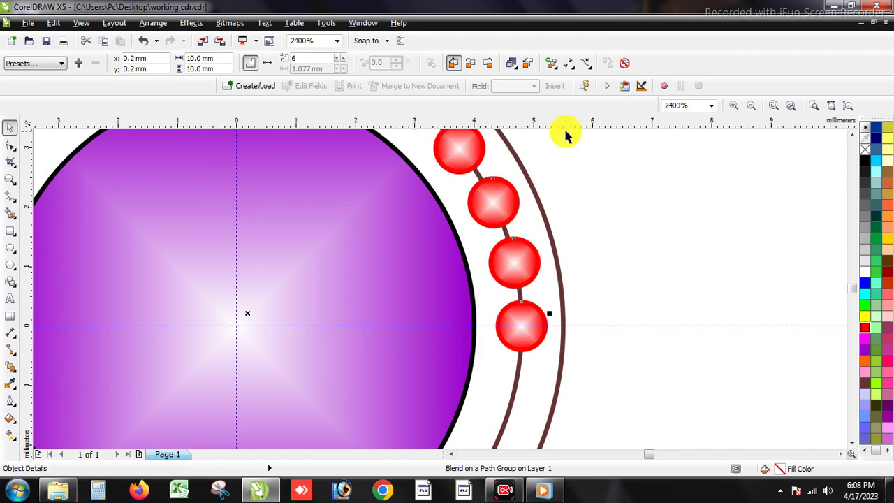
pyautogui.hotkey('ctrl', 'k')
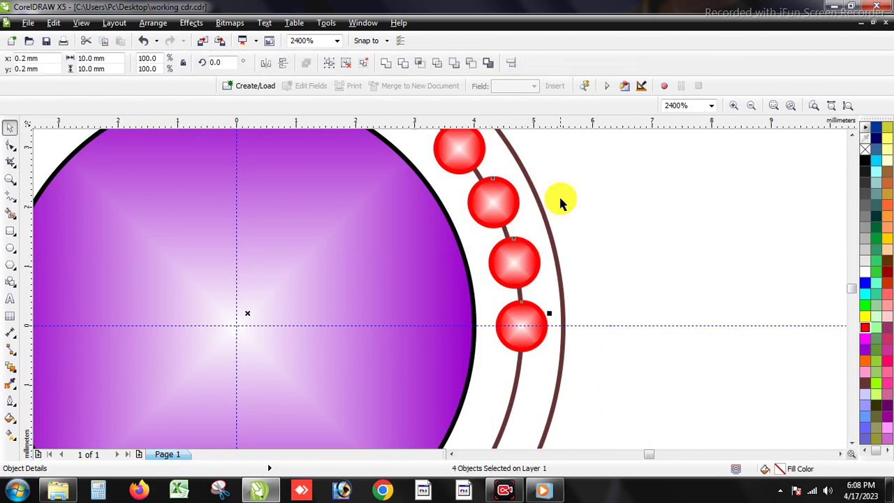
pyautogui.press('Escape')
# Delete the middle ring that served as the blend path.
pyautogui.scroll(-1, 435, 174)
pyautogui.scroll(1, 464, 225)
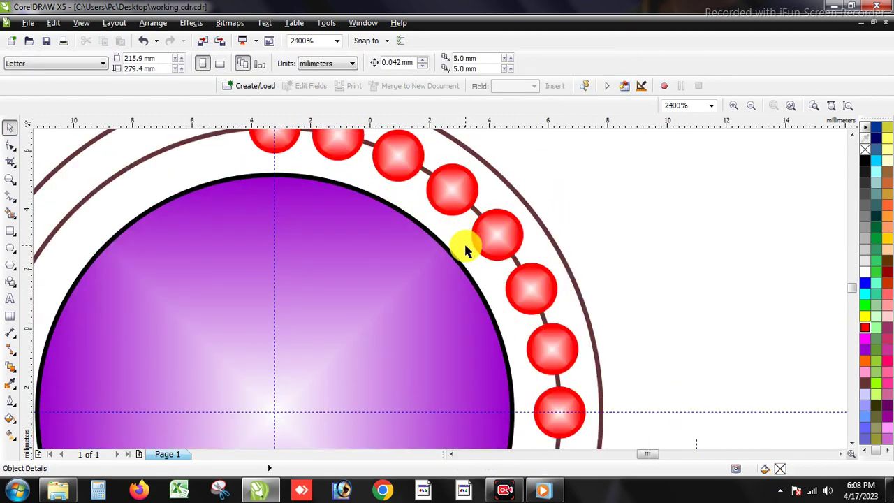
pyautogui.scroll(-1, 464, 242)
pyautogui.click(298, 210)
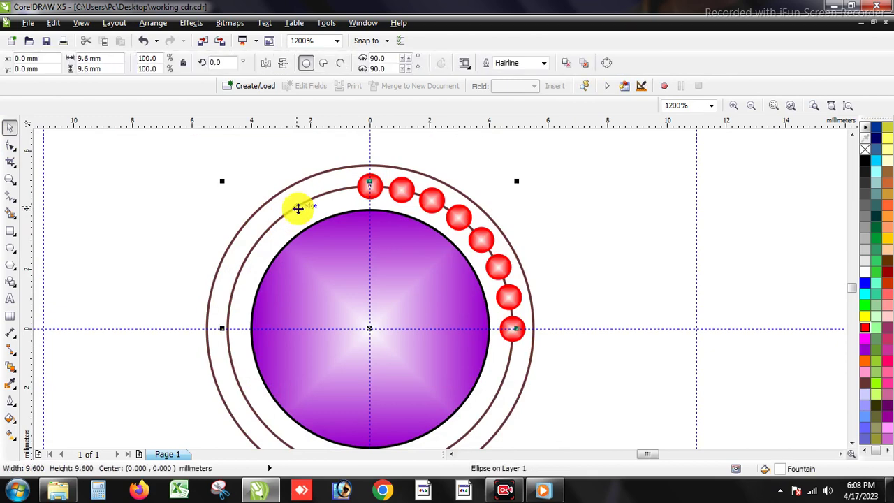
pyautogui.press('Delete')
pyautogui.scroll(-1, 409, 192)
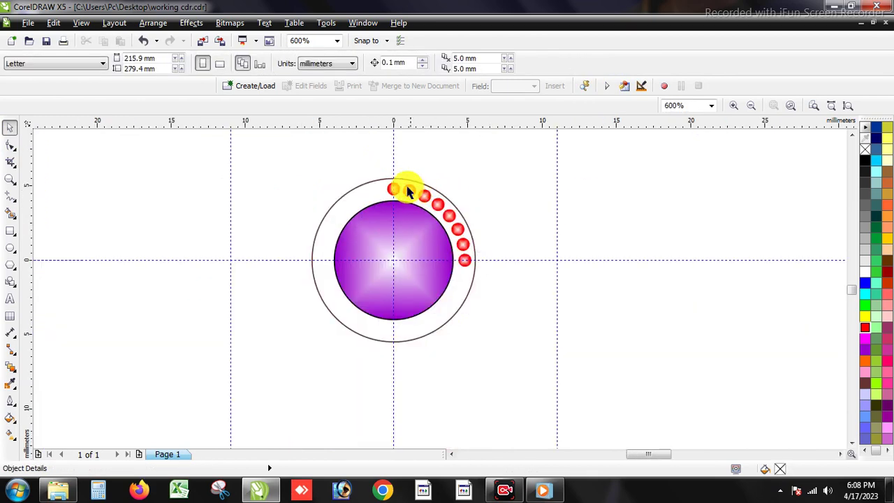
# Place a copy of the top red circle just outside the outer ring, centred at about x 0.917, y 6.056 mm.
pyautogui.scroll(2, 409, 192)
pyautogui.click(412, 209)
pyautogui.scroll(-1, 416, 226)
pyautogui.scroll(2, 391, 206)
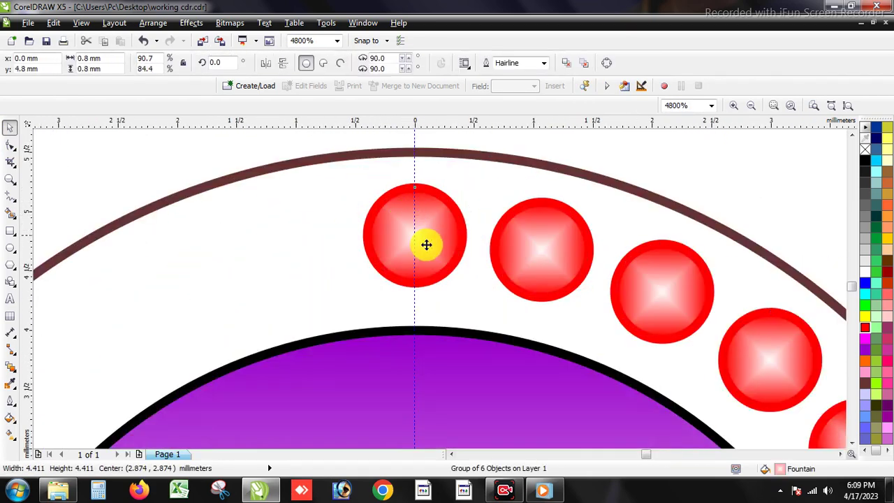
pyautogui.scroll(-2, 426, 244)
pyautogui.keyDown('ctrl'); pyautogui.click(425, 241); pyautogui.keyUp('ctrl')
pyautogui.moveTo(425, 241); pyautogui.dragTo(451, 205)
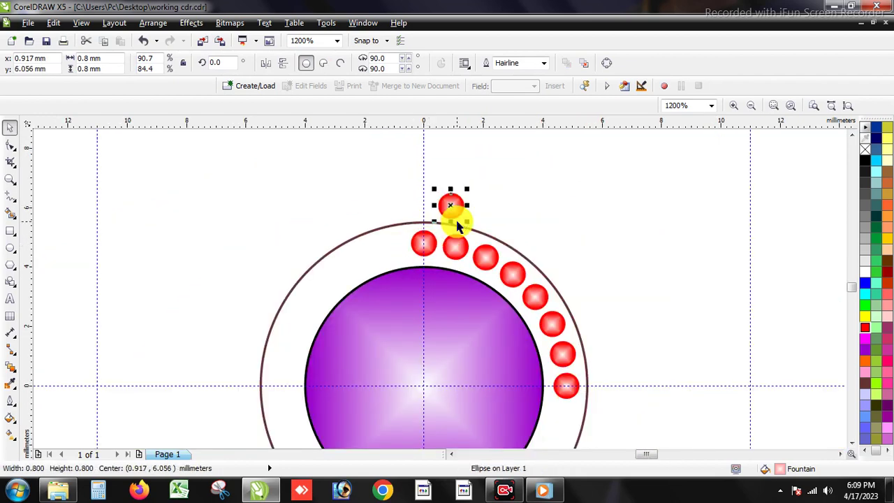
pyautogui.scroll(1, 457, 226)
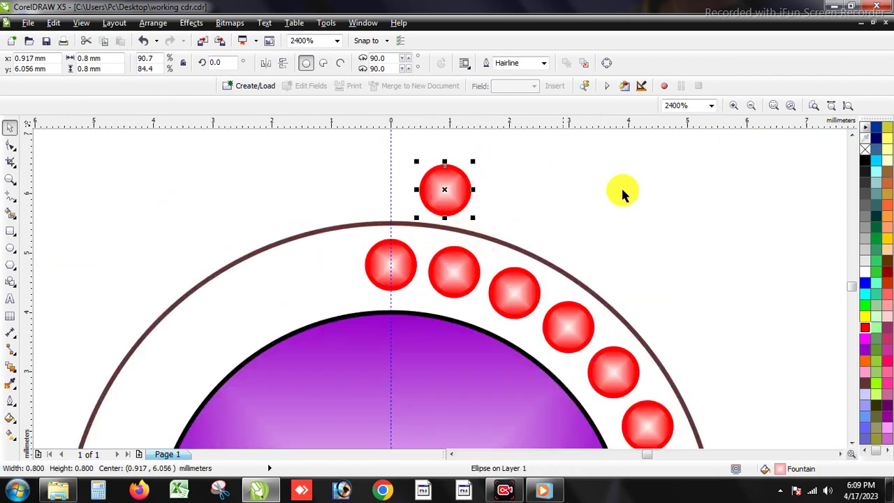
# Colour the copied circle and its outline 30% Black and apply a Square fountain fill from 30% Black to white.
pyautogui.click(867, 239)
pyautogui.rightClick(867, 243)
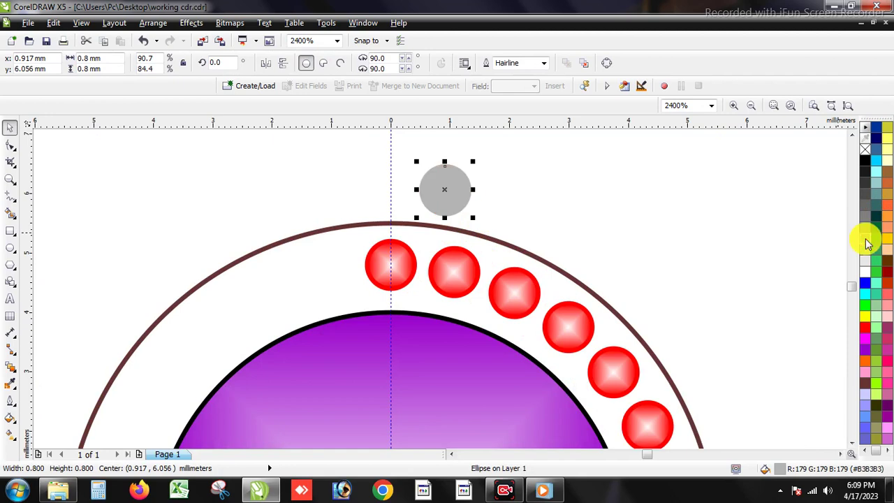
pyautogui.hotkey('shift', 'F11')
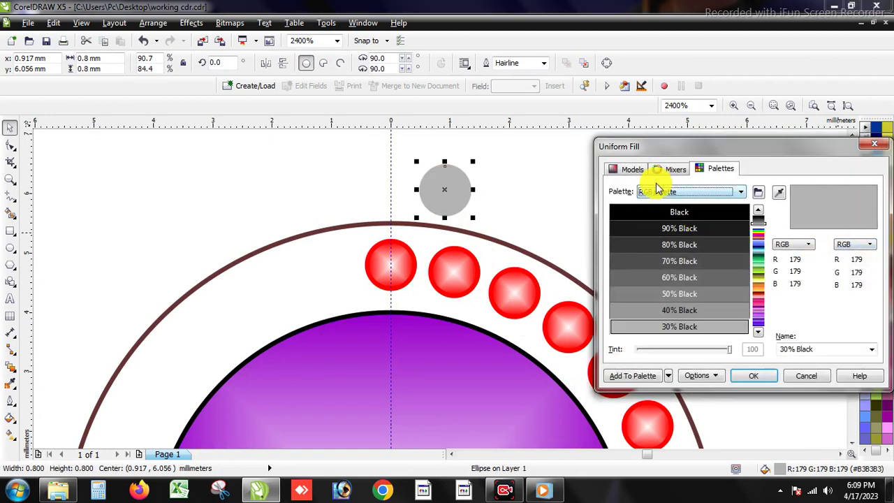
pyautogui.click(799, 374)
pyautogui.press('F11')
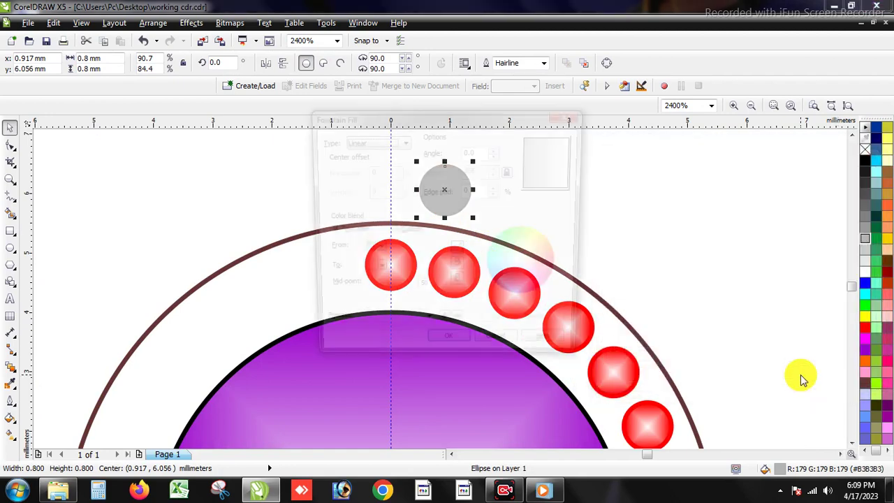
pyautogui.click(399, 142)
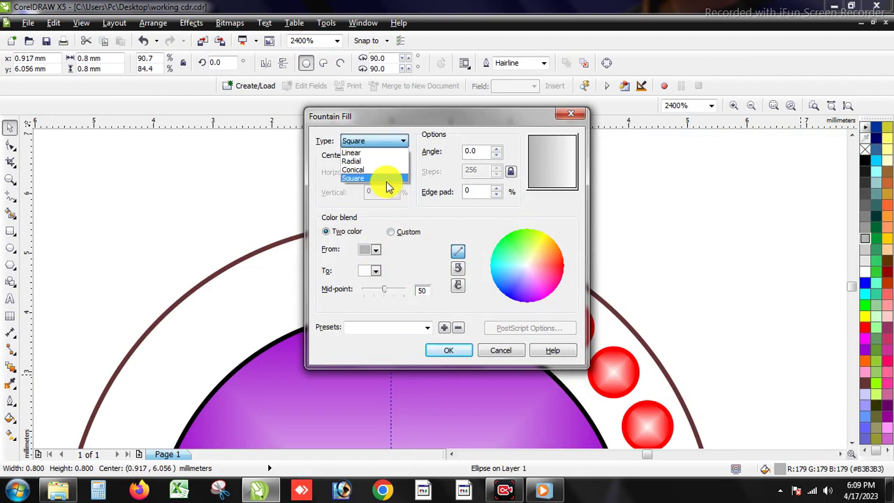
pyautogui.click(386, 179)
pyautogui.click(450, 350)
pyautogui.click(660, 265)
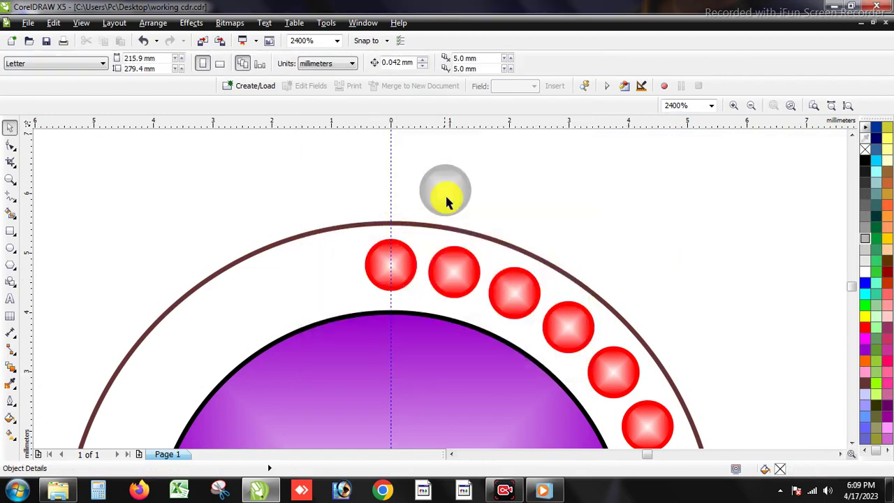
# Shrink the grey circle to about 0.516 mm and fit it between the first two red stones, touching the outer ring.
pyautogui.moveTo(447, 201); pyautogui.dragTo(433, 250)
pyautogui.scroll(1, 433, 245)
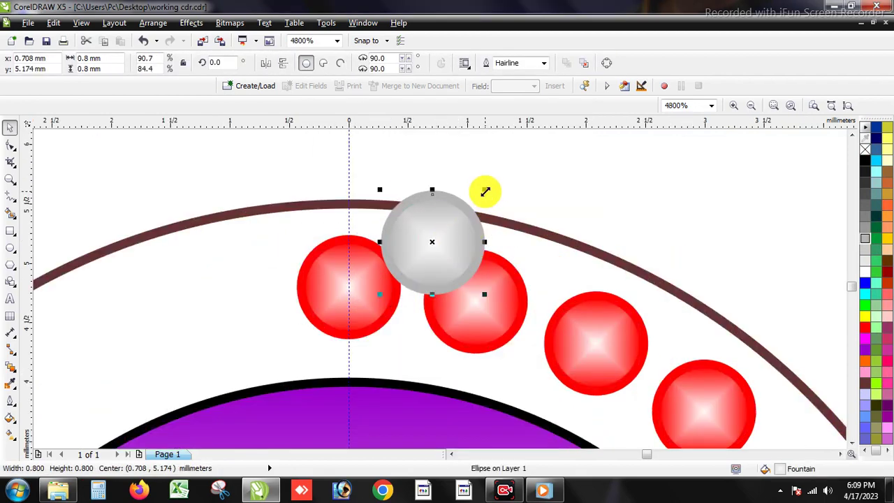
pyautogui.moveTo(486, 191); pyautogui.dragTo(448, 226)
pyautogui.scroll(1, 429, 279)
pyautogui.moveTo(414, 273); pyautogui.dragTo(414, 236)
pyautogui.scroll(-3, 416, 248)
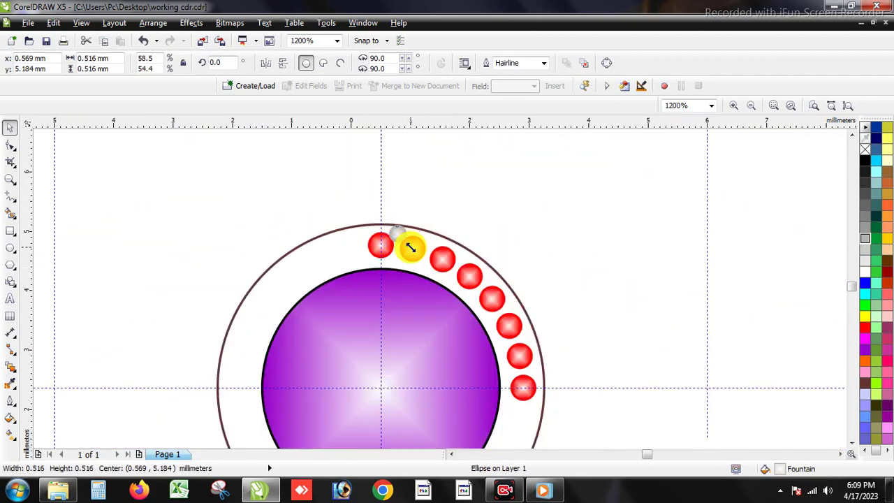
# Place four copies of the grey circle in the next gaps between the red stones along the outer ring.
pyautogui.scroll(1, 411, 247)
pyautogui.moveTo(391, 229); pyautogui.dragTo(452, 236)
pyautogui.moveTo(451, 236); pyautogui.dragTo(604, 367)
pyautogui.scroll(1, 519, 261)
pyautogui.scroll(-1, 515, 279)
pyautogui.click(543, 488)
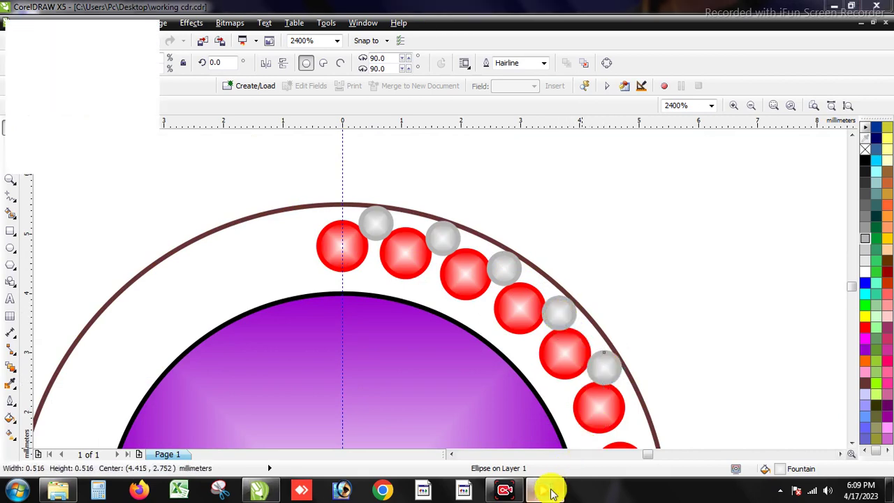
pyautogui.click(77, 75)
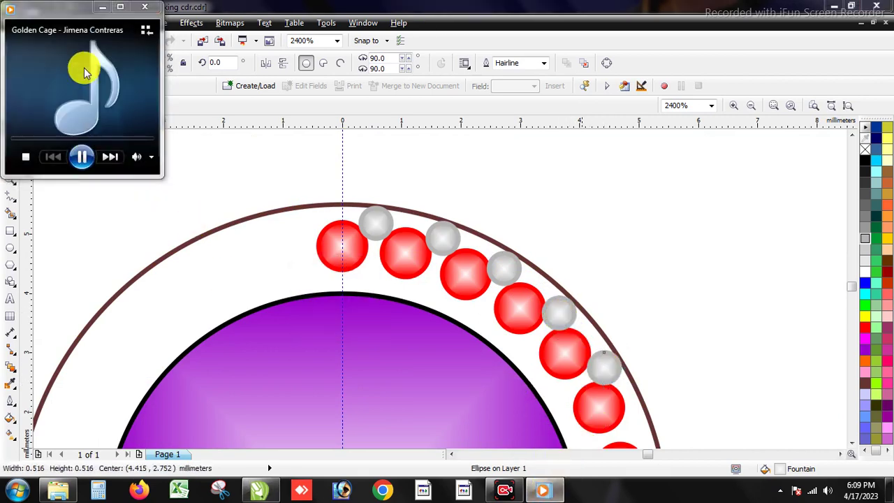
pyautogui.click(103, 7)
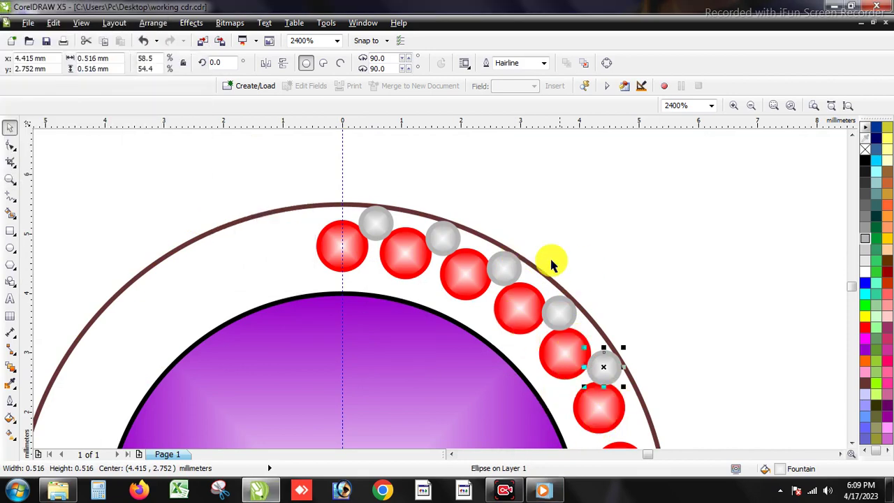
# Place two more copies of the grey circle in the last outer gaps, down to the red stone on the horizontal guideline.
pyautogui.scroll(-2, 585, 309)
pyautogui.scroll(1, 585, 313)
pyautogui.scroll(1, 584, 313)
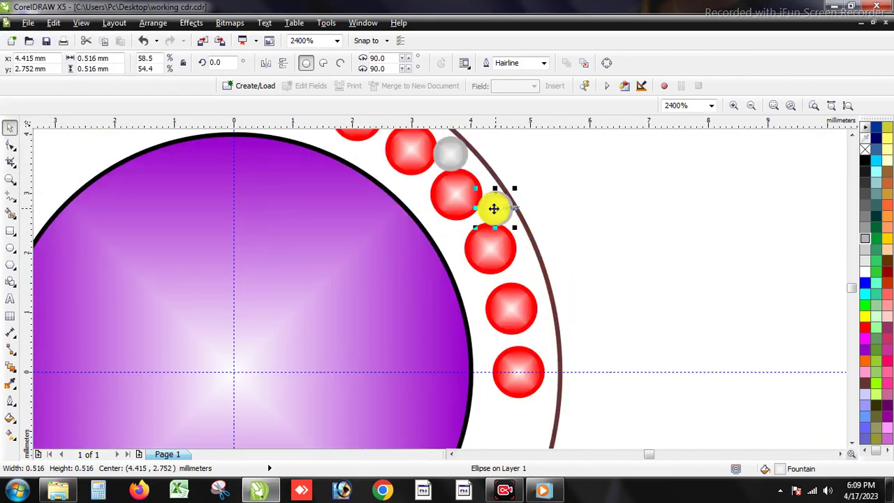
pyautogui.moveTo(493, 206); pyautogui.dragTo(538, 339)
pyautogui.scroll(-1, 529, 325)
# Place seven copies of the grey circle in the inner gaps between the red stones, along the purple stone's edge.
pyautogui.click(405, 201)
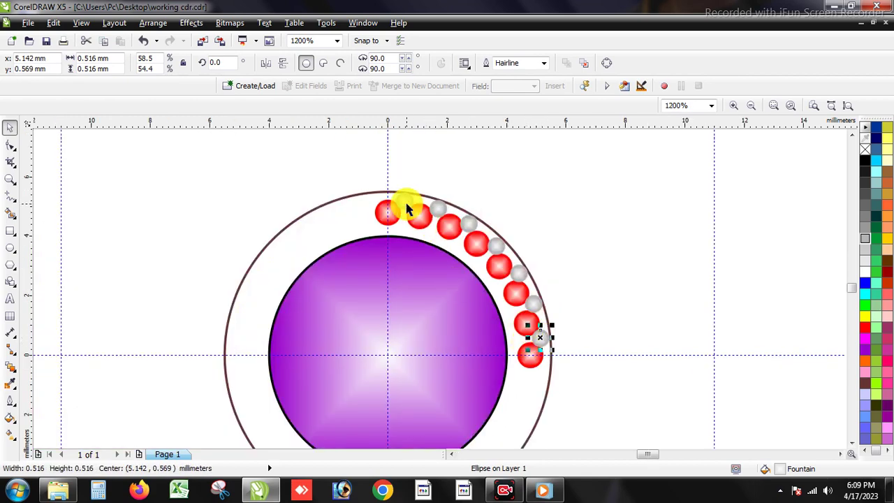
pyautogui.scroll(1, 402, 209)
pyautogui.moveTo(400, 213); pyautogui.dragTo(455, 262)
pyautogui.moveTo(455, 263); pyautogui.dragTo(471, 301)
pyautogui.scroll(-2, 543, 323)
pyautogui.scroll(2, 543, 323)
pyautogui.moveTo(471, 301); pyautogui.dragTo(479, 351)
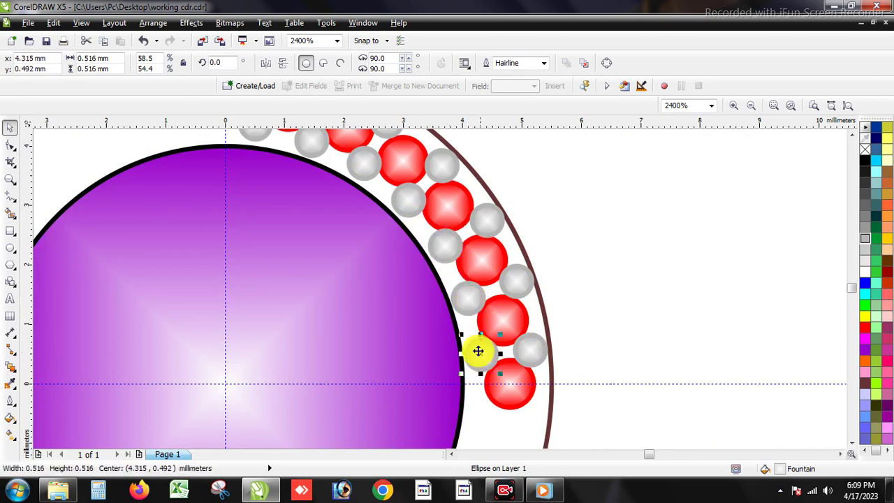
pyautogui.scroll(-2, 525, 309)
pyautogui.scroll(1, 469, 352)
pyautogui.press('Escape')
pyautogui.scroll(-1, 496, 278)
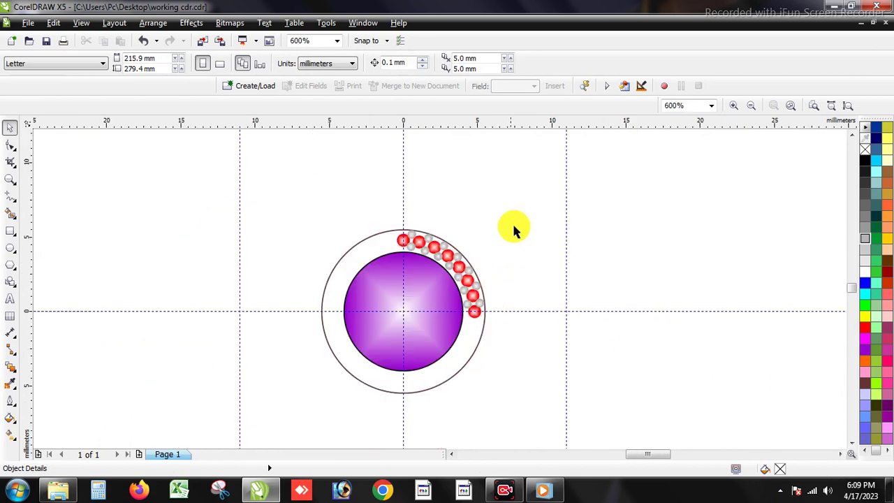
# Copy the quarter arc of red and grey stones to x -2.827 mm and mirror the copy horizontally.
pyautogui.moveTo(422, 321); pyautogui.dragTo(402, 322)
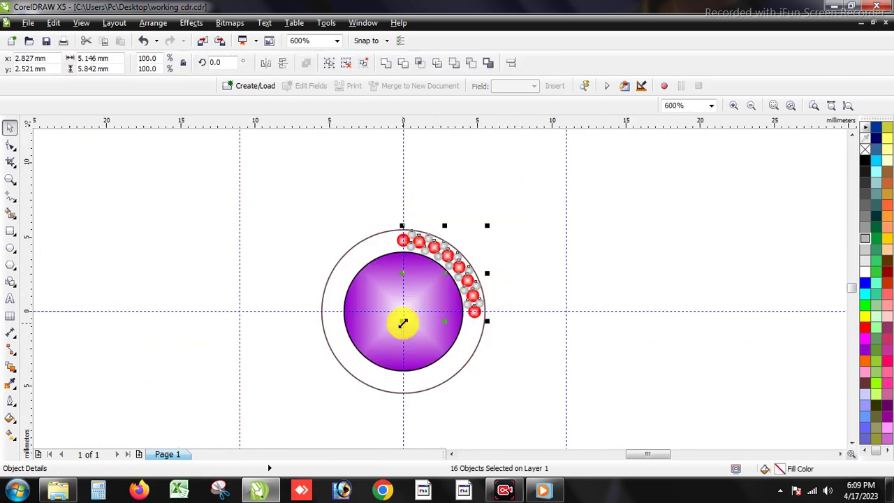
pyautogui.click(43, 60)
pyautogui.press('Home')
pyautogui.write('-')
pyautogui.press('Return')
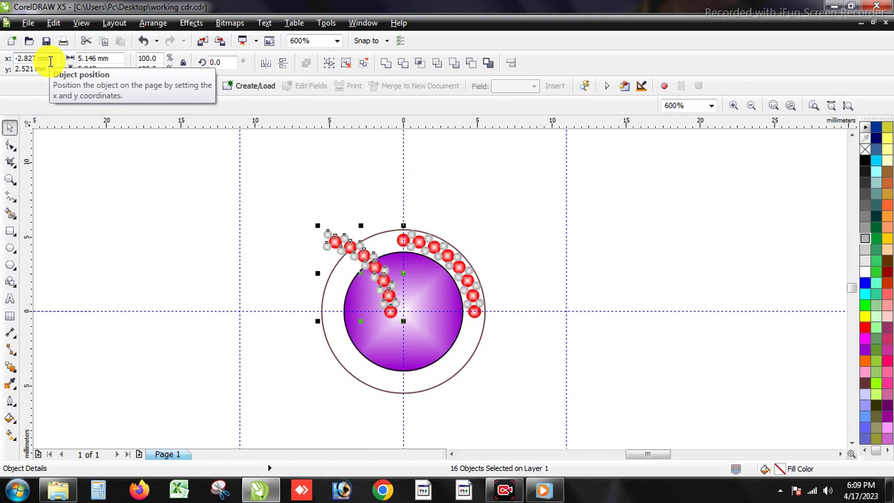
pyautogui.click(271, 66)
# Copy the upper half ring of stones to y -2.838 mm and mirror the copy vertically to close the ring.
pyautogui.moveTo(536, 197); pyautogui.dragTo(240, 315)
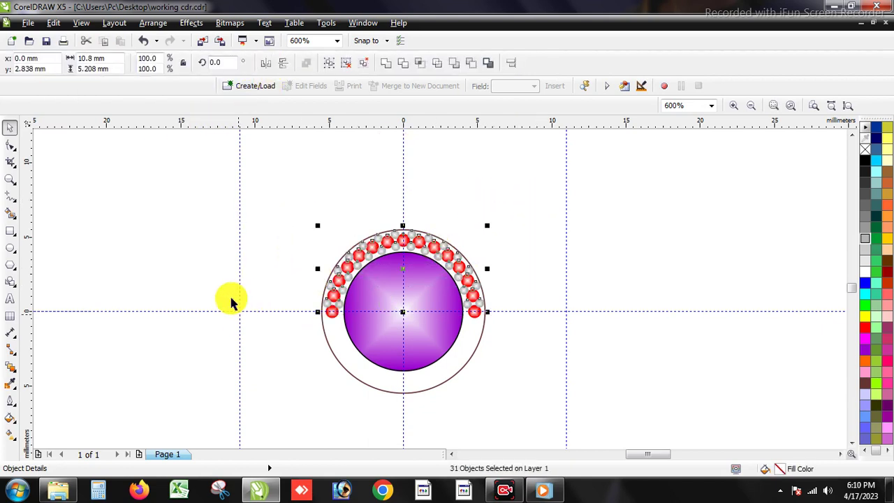
pyautogui.press('Return')
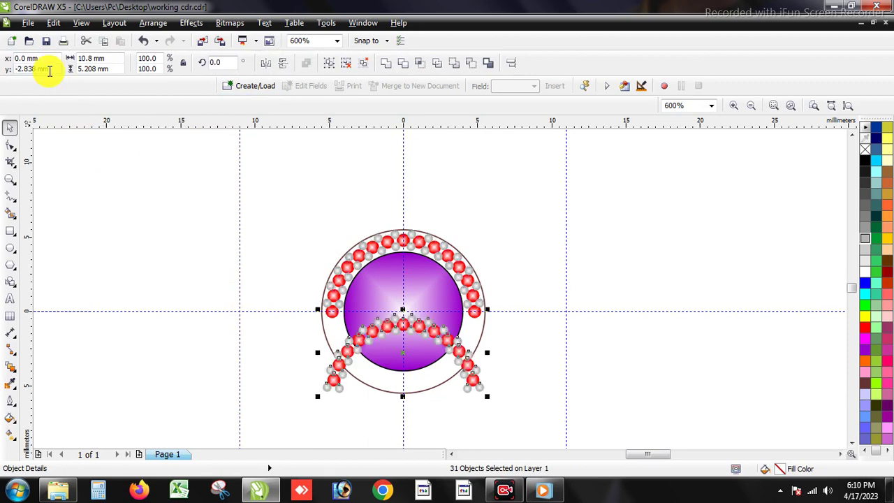
pyautogui.click(283, 63)
pyautogui.click(512, 246)
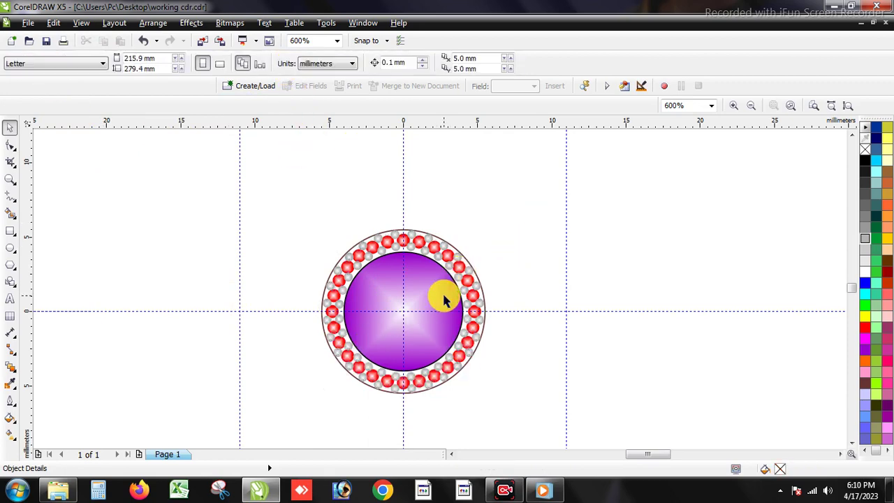
# Draw a 3-point curve from the ring's outer circle at about (5.175, 1.868) to (12.374, 0.844), sagging slightly.
pyautogui.scroll(1, 442, 296)
pyautogui.scroll(-1, 402, 288)
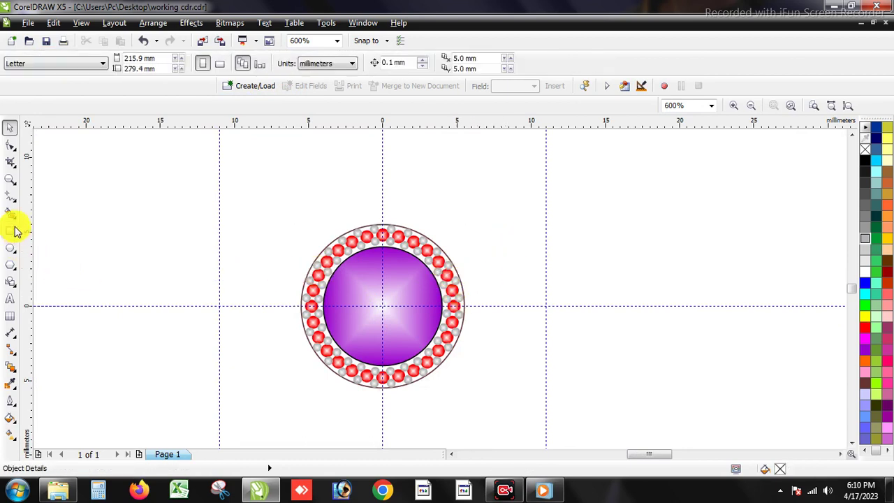
pyautogui.click(11, 196)
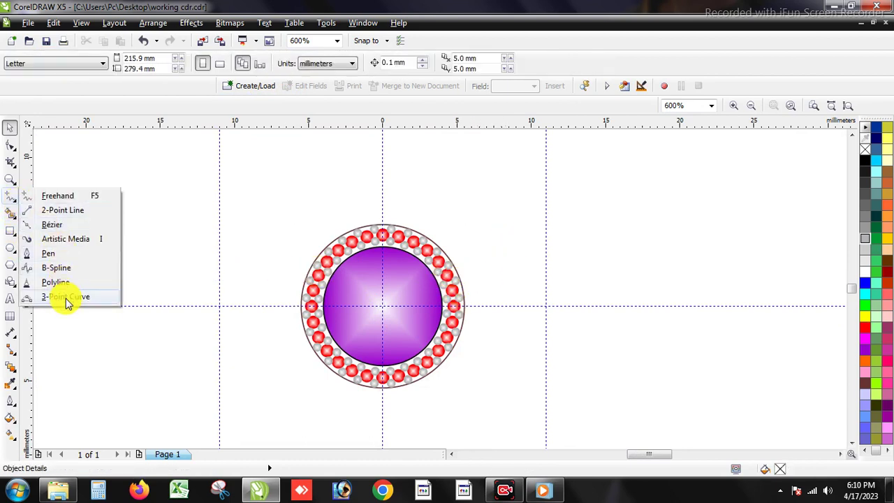
pyautogui.click(64, 297)
pyautogui.scroll(1, 502, 278)
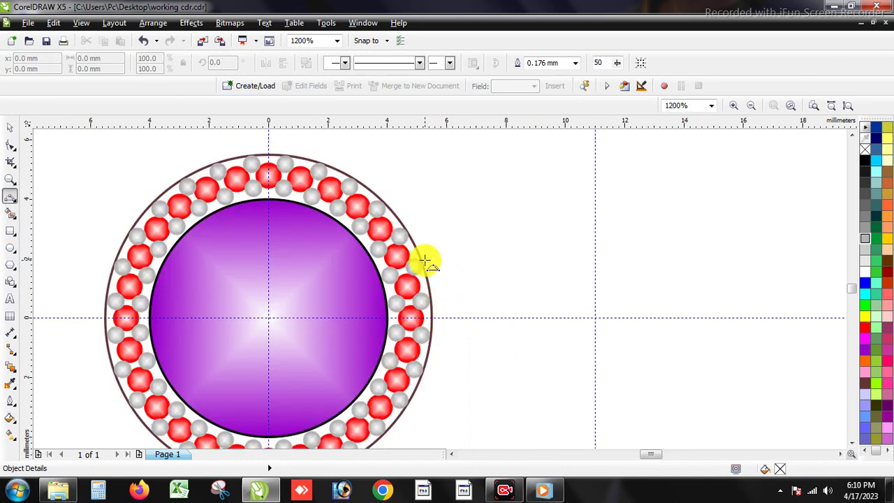
pyautogui.moveTo(423, 263); pyautogui.dragTo(635, 292)
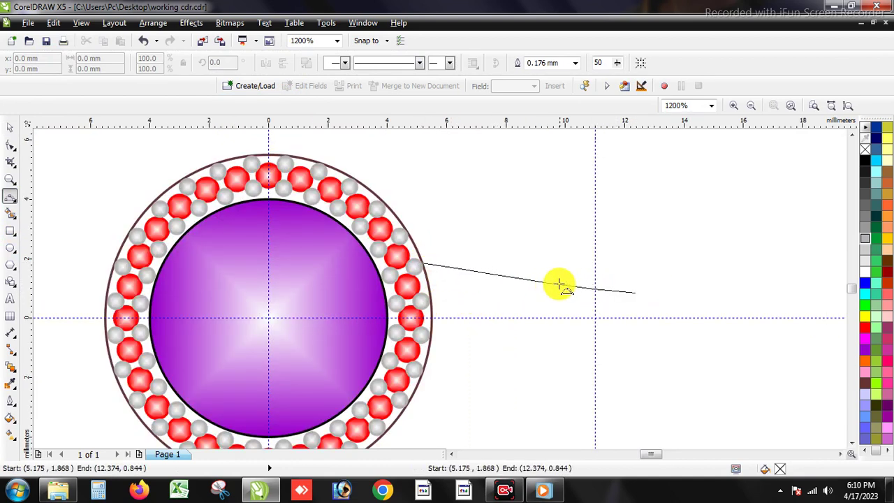
pyautogui.click(516, 281)
pyautogui.click(9, 128)
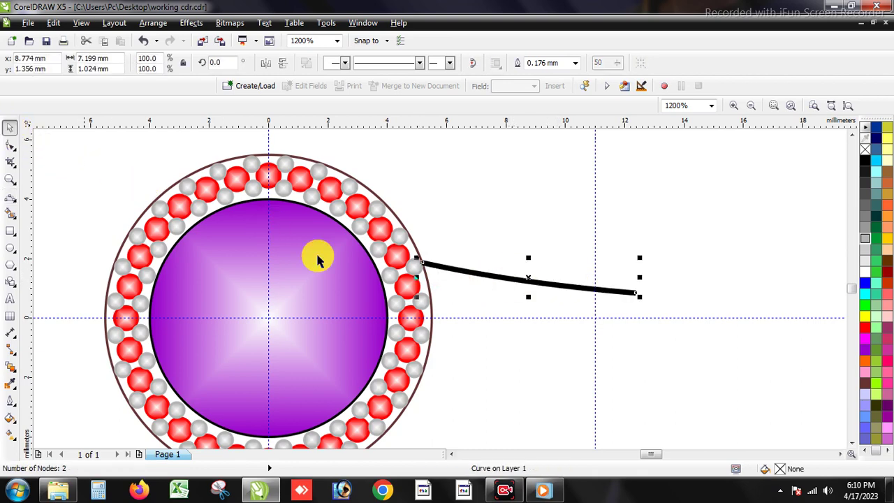
# Copy the curve to y -1.356 mm and mirror the copy vertically below the horizontal guideline.
pyautogui.scroll(-2, 482, 292)
pyautogui.scroll(2, 547, 332)
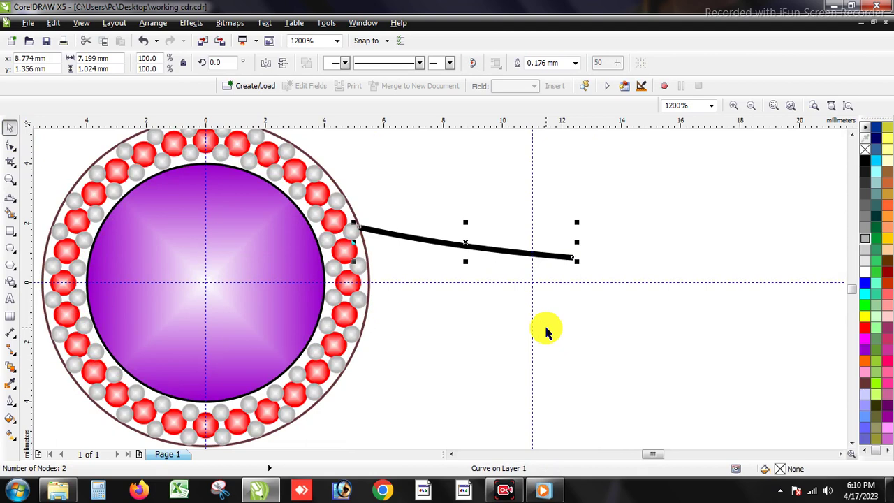
pyautogui.press('Home')
pyautogui.write('-')
pyautogui.press('Return')
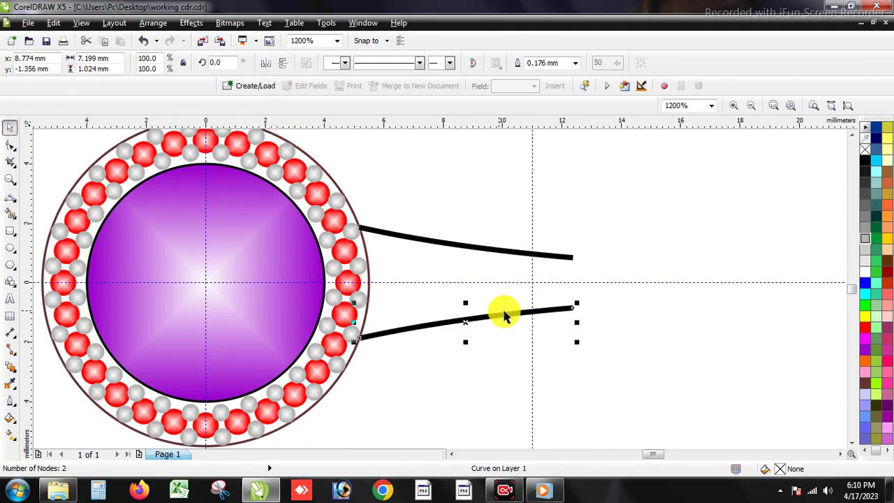
# Combine the two curves into one object and connect their outer end nodes with a straight segment.
pyautogui.keyDown('shift'); pyautogui.click(556, 255); pyautogui.keyUp('shift')
pyautogui.click(11, 145)
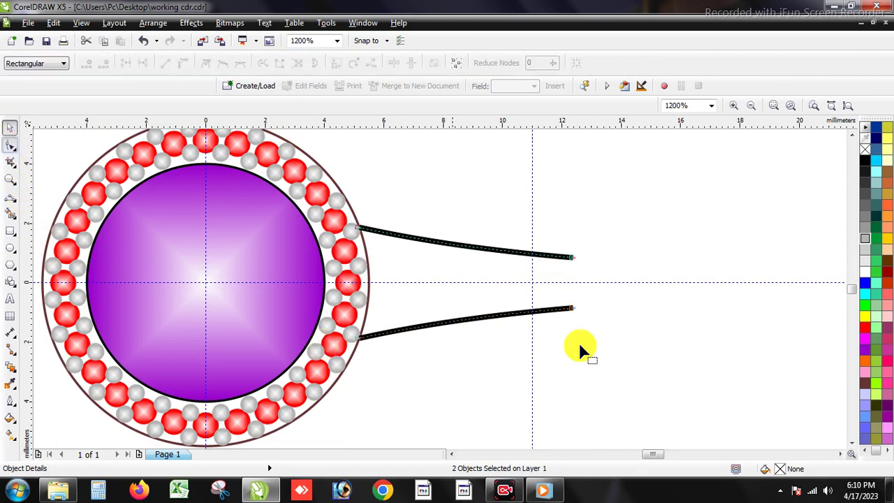
pyautogui.moveTo(583, 248); pyautogui.dragTo(521, 360)
pyautogui.hotkey('ctrl', 'l')
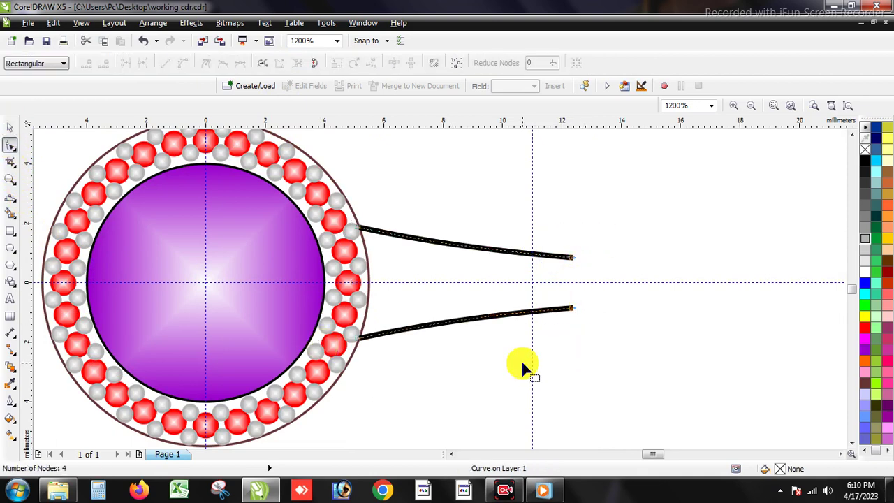
pyautogui.moveTo(649, 231); pyautogui.dragTo(499, 363)
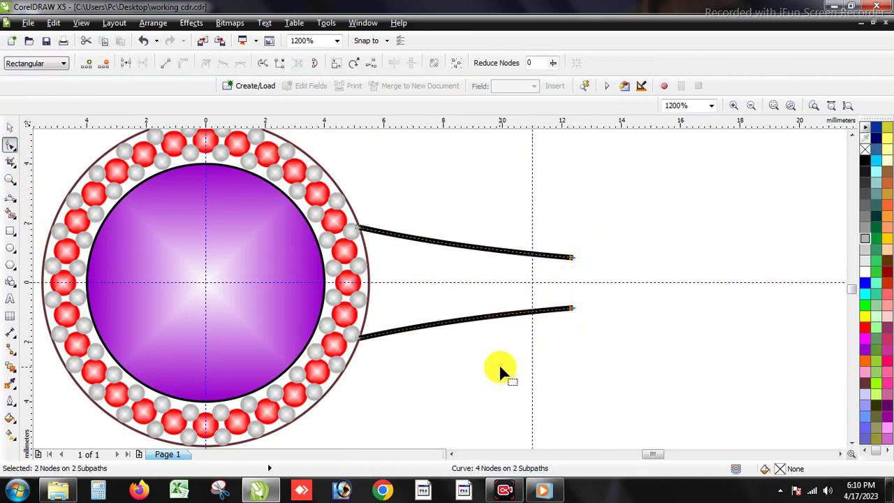
pyautogui.click(278, 63)
# Convert the outer end segment to a curve bowed outward and move its end nodes to the vertical guideline at 11 mm.
pyautogui.rightClick(572, 285)
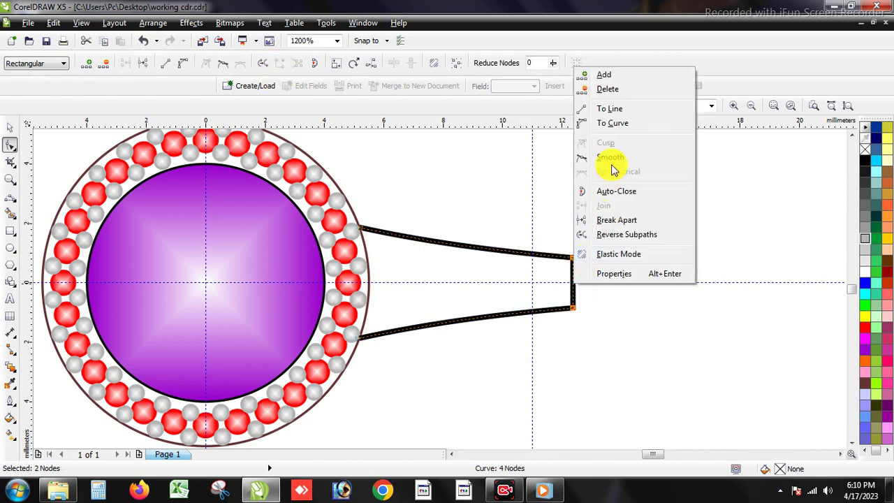
pyautogui.click(598, 121)
pyautogui.click(569, 275)
pyautogui.scroll(2, 569, 274)
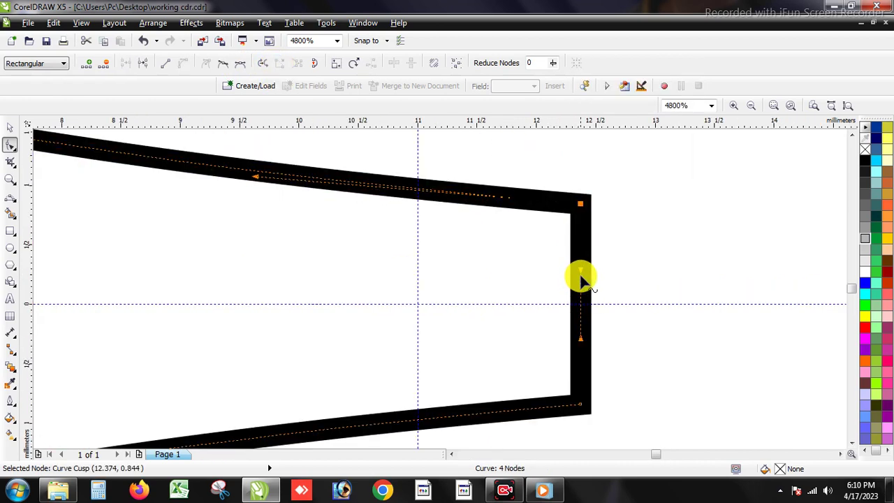
pyautogui.moveTo(580, 279)
pyautogui.mouseDown()
pyautogui.moveTo(593, 275)
pyautogui.moveTo(586, 350)
pyautogui.moveTo(603, 343)
pyautogui.moveTo(594, 294)
pyautogui.moveTo(607, 264)
pyautogui.moveTo(613, 343)
pyautogui.moveTo(609, 270)
pyautogui.moveTo(617, 259)
pyautogui.moveTo(612, 354)
pyautogui.mouseUp()
pyautogui.scroll(-2, 606, 279)
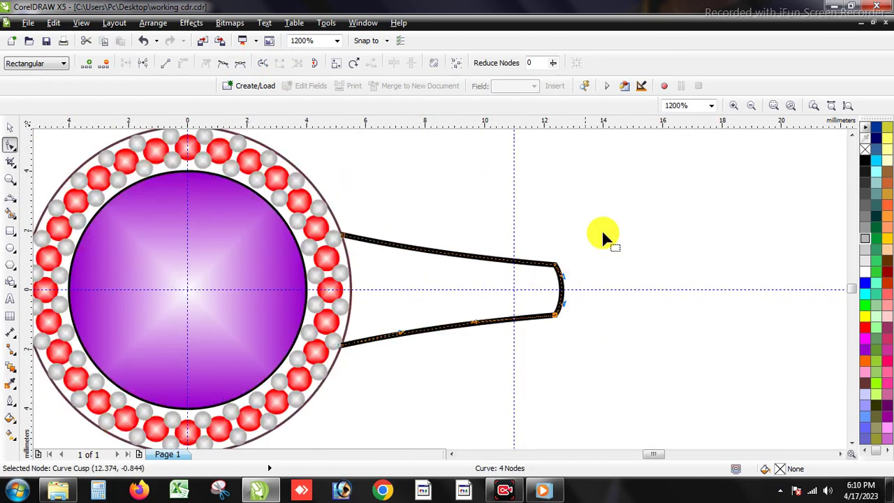
pyautogui.moveTo(557, 318); pyautogui.dragTo(509, 330)
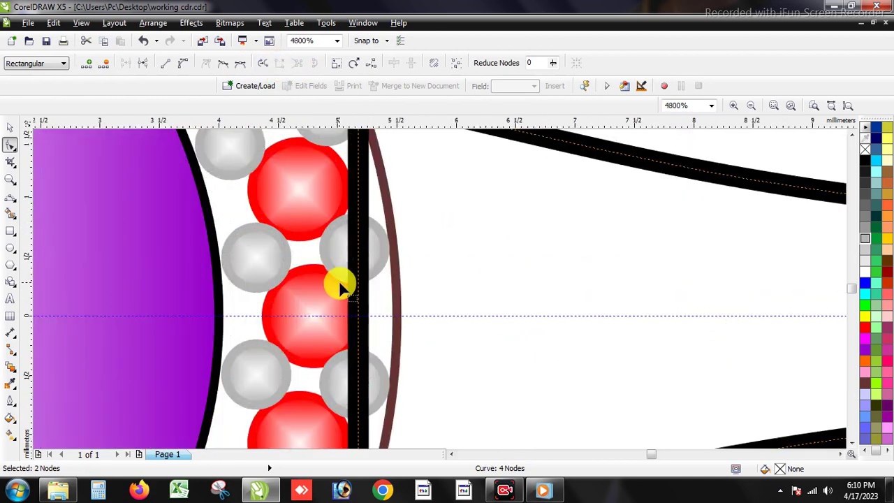
# Close the arm's inner end with a segment converted to a curve and bow it along the ring's outer circle.
pyautogui.scroll(2, 339, 283)
pyautogui.rightClick(355, 294)
pyautogui.click(407, 132)
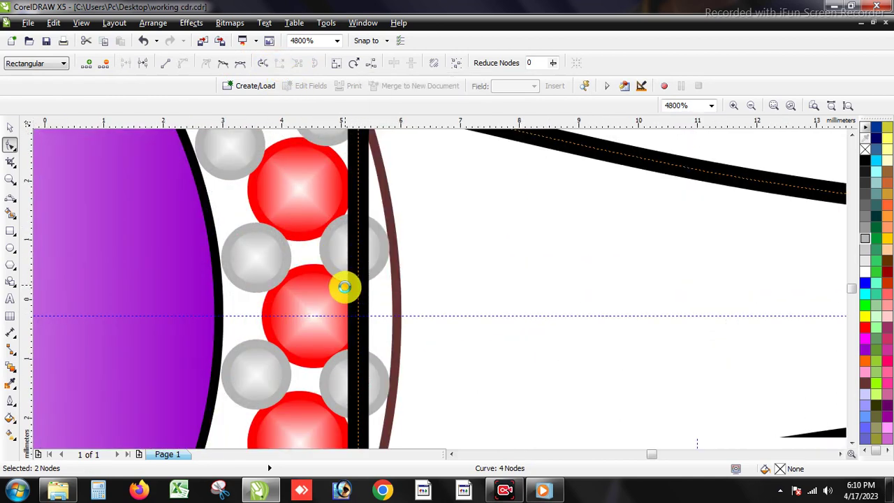
pyautogui.scroll(-2, 339, 279)
pyautogui.scroll(1, 333, 271)
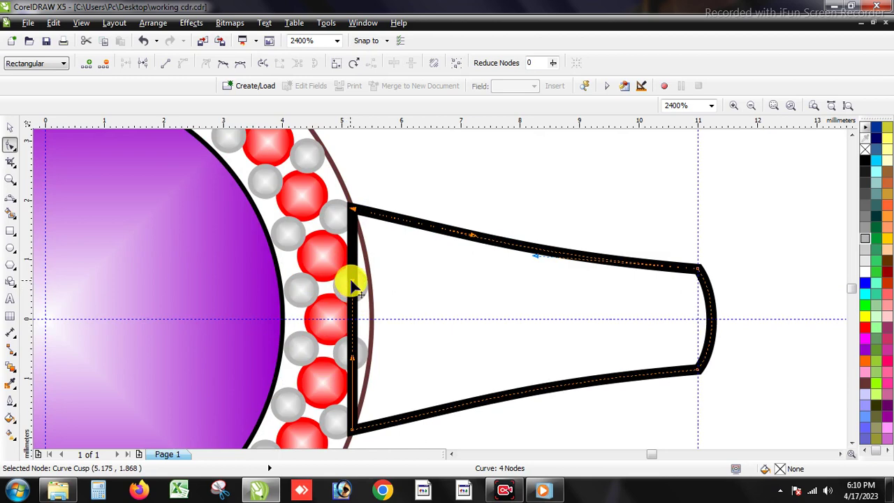
pyautogui.moveTo(352, 283); pyautogui.dragTo(376, 288)
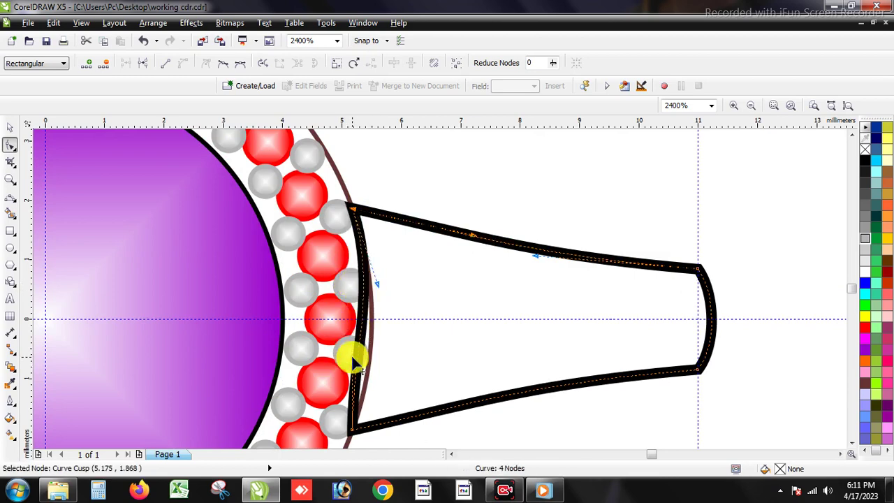
pyautogui.moveTo(351, 357); pyautogui.dragTo(368, 362)
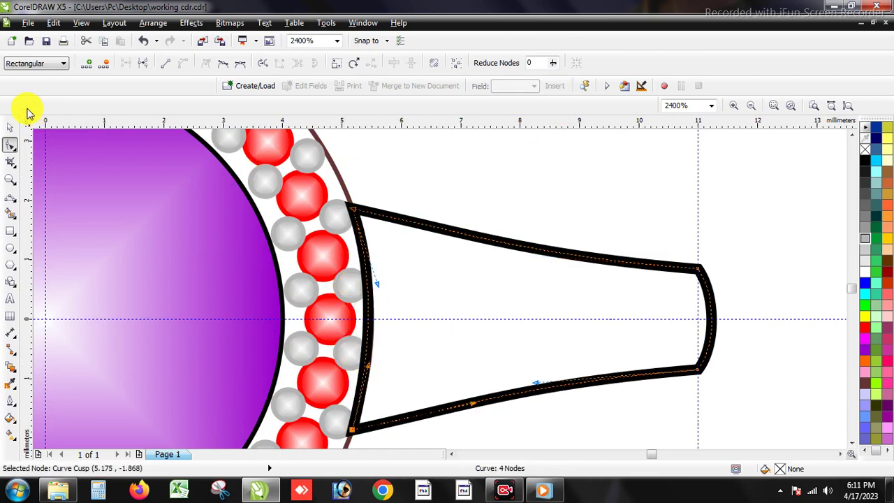
pyautogui.click(10, 127)
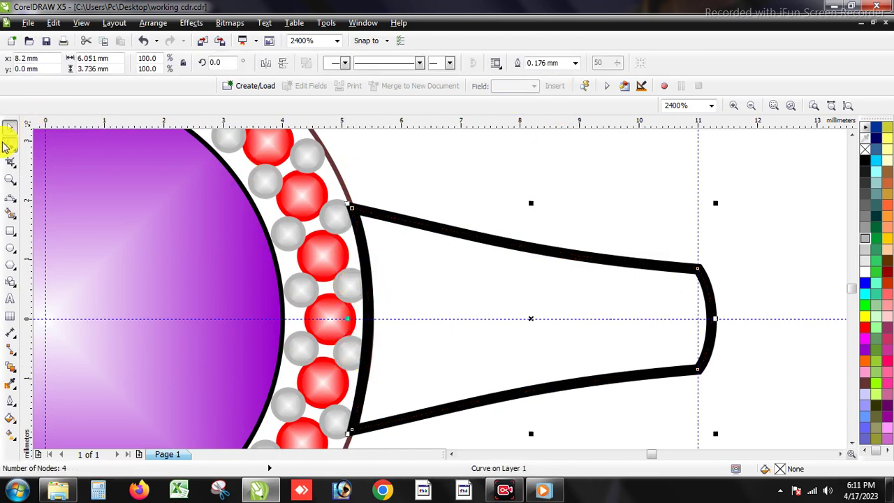
# Set the arm's outline width to Hairline and refine its inner edge to follow the ring's outer circle.
pyautogui.click(575, 63)
pyautogui.click(567, 72)
pyautogui.scroll(1, 370, 343)
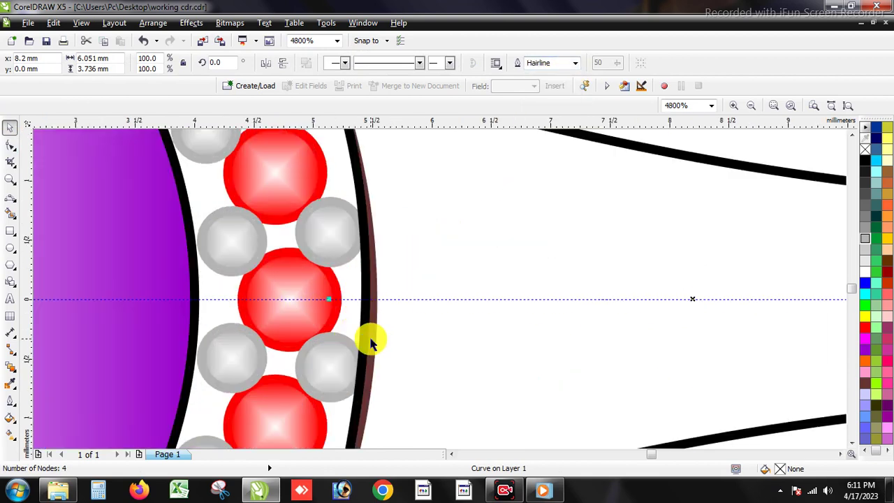
pyautogui.click(9, 145)
pyautogui.scroll(-1, 282, 290)
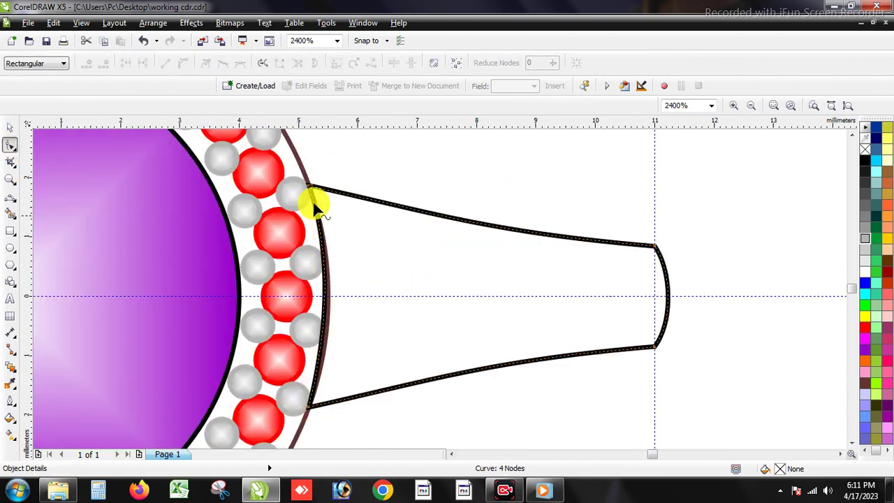
pyautogui.click(316, 208)
pyautogui.scroll(1, 325, 306)
pyautogui.moveTo(326, 239); pyautogui.dragTo(336, 257)
pyautogui.moveTo(312, 407); pyautogui.dragTo(311, 415)
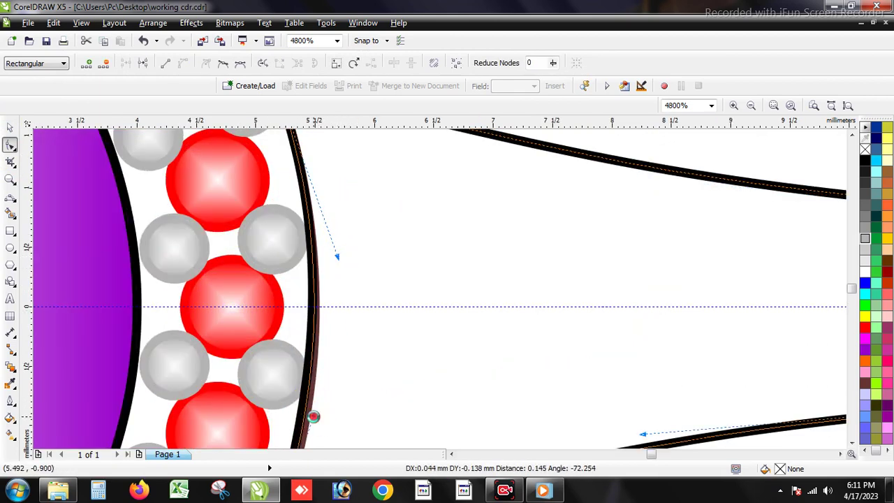
pyautogui.scroll(-2, 311, 415)
pyautogui.click(10, 128)
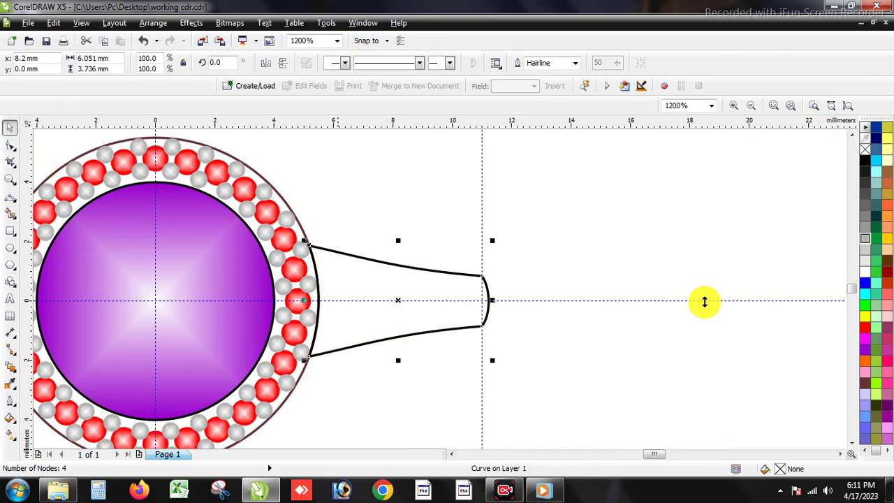
# Apply 20% Black to both the fill and the outline of the arm.
pyautogui.click(866, 249)
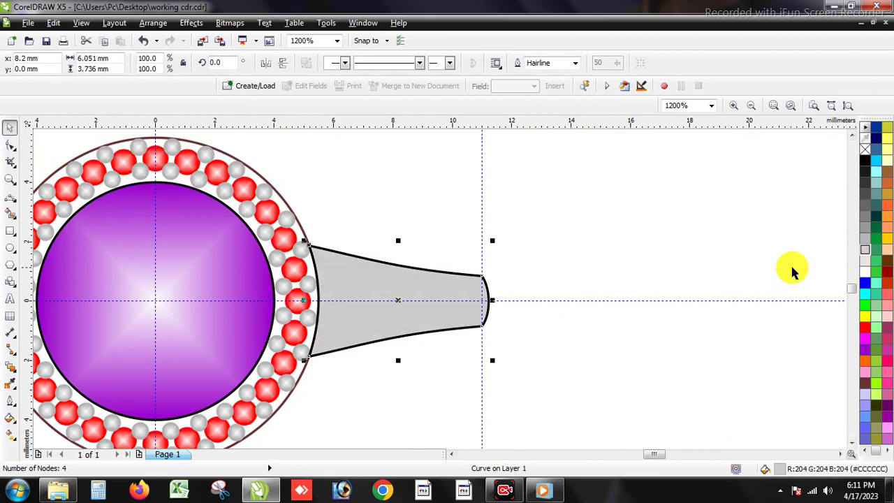
pyautogui.rightClick(866, 251)
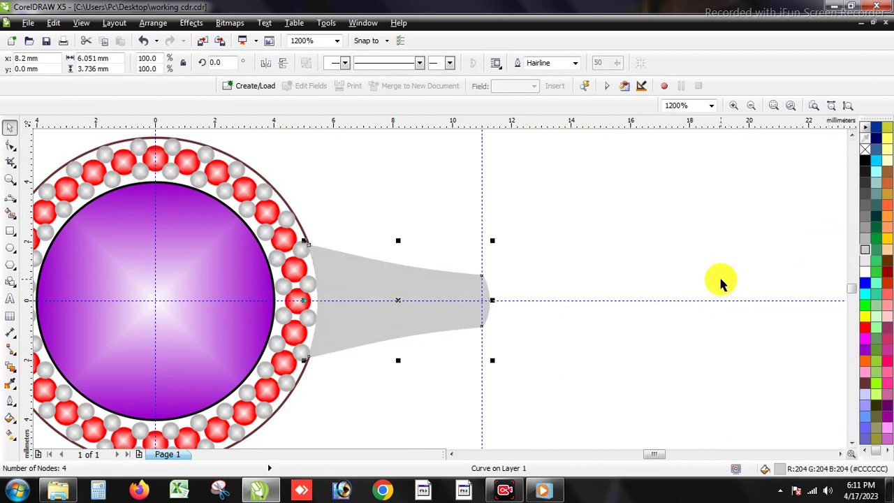
pyautogui.hotkey('shift', 'F11')
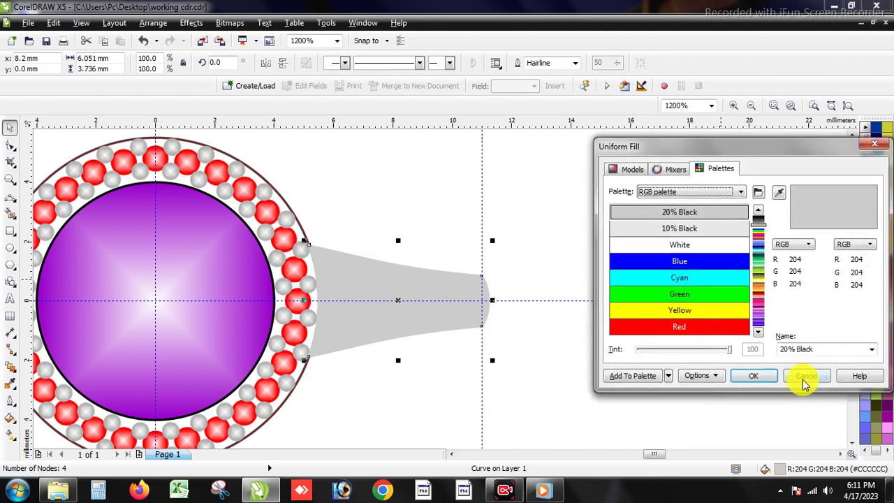
pyautogui.click(798, 377)
# Give the arm a radial two-colour fountain fill from light grey to white.
pyautogui.press('F11')
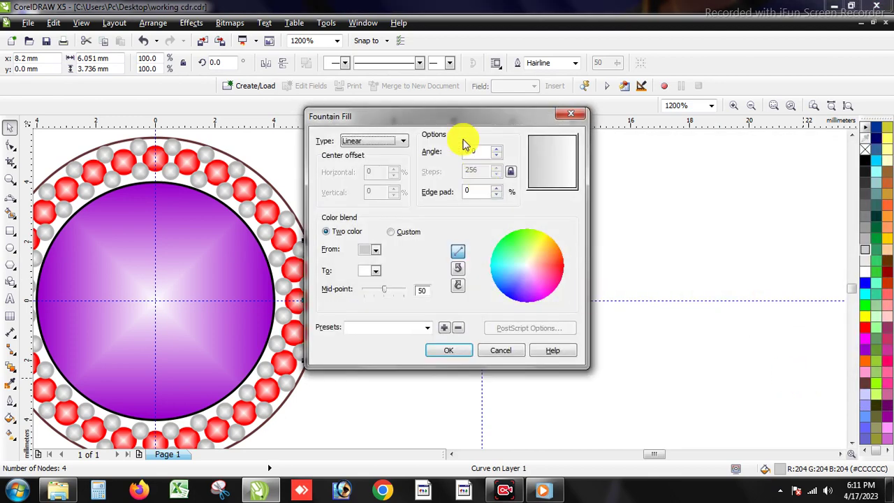
pyautogui.click(401, 143)
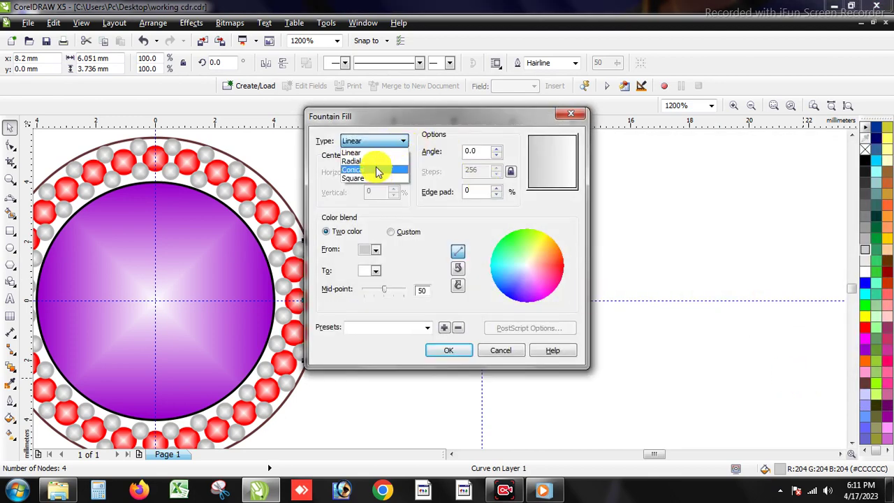
pyautogui.click(375, 161)
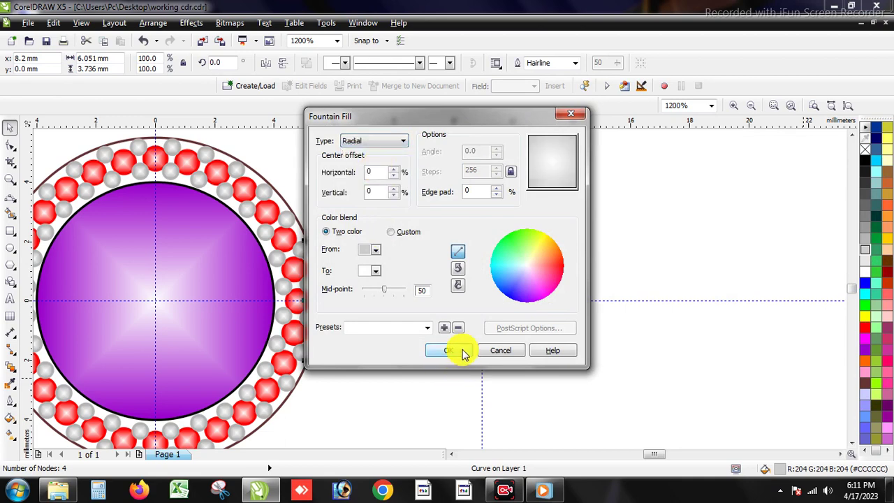
pyautogui.click(463, 352)
# Copy the arm to x -8.2 mm and mirror the copy horizontally on the opposite side of the ring.
pyautogui.scroll(-2, 555, 393)
pyautogui.click(556, 393)
pyautogui.click(456, 365)
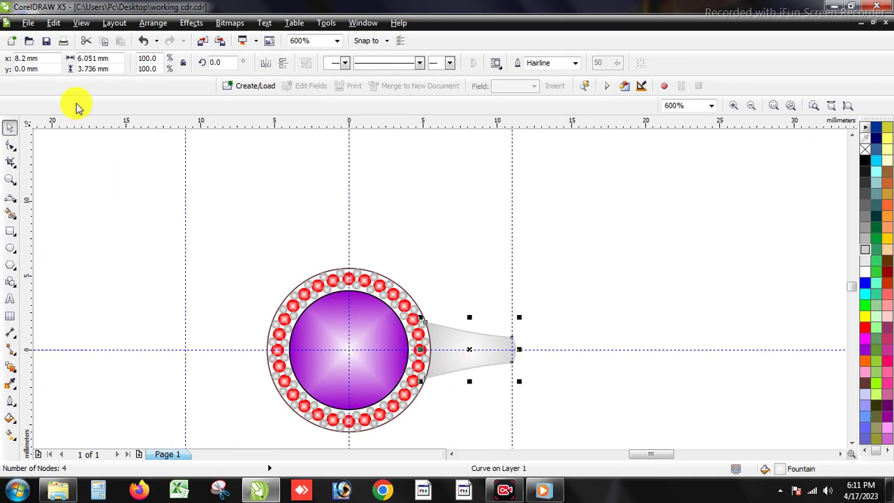
pyautogui.click(44, 60)
pyautogui.write('-8.2')
pyautogui.press('Return')
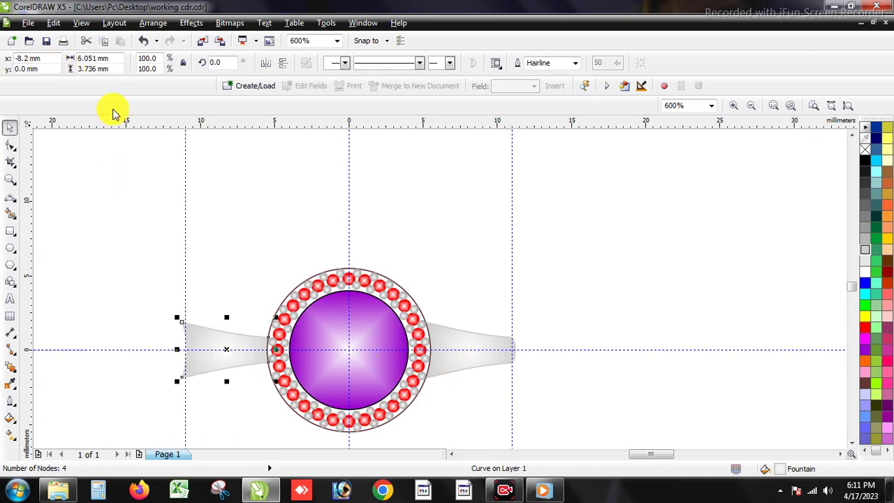
pyautogui.click(577, 285)
# Select all the objects of the motif, including the centre stone, stone ring and both arms.
pyautogui.scroll(-2, 369, 295)
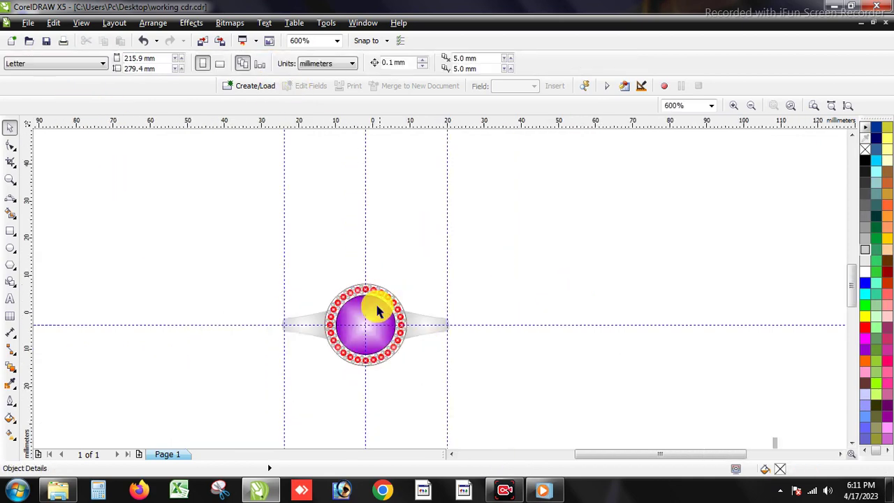
pyautogui.scroll(2, 375, 331)
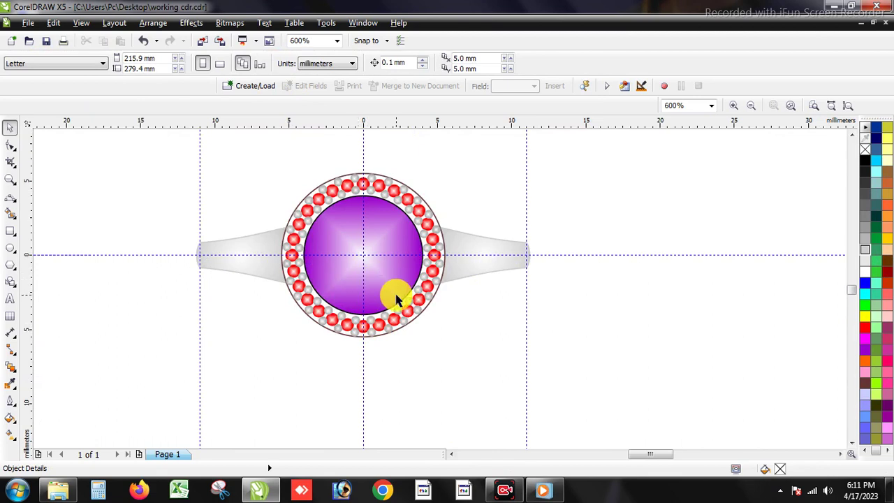
pyautogui.scroll(-2, 395, 299)
pyautogui.moveTo(527, 216); pyautogui.dragTo(221, 338)
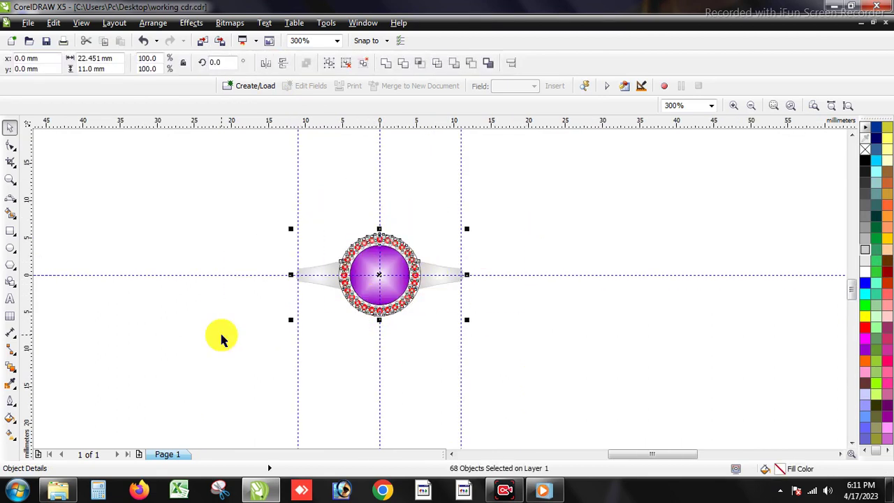